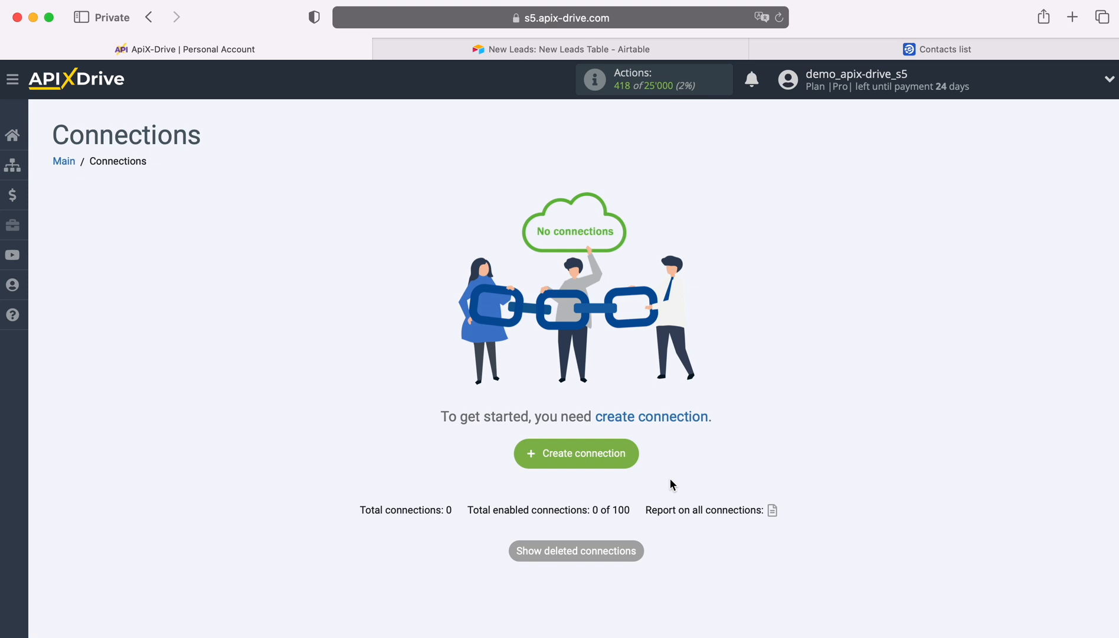
Create a new connection and set Airtable as its data source system.
{"action": "left_click", "coordinate": [631, 452]}
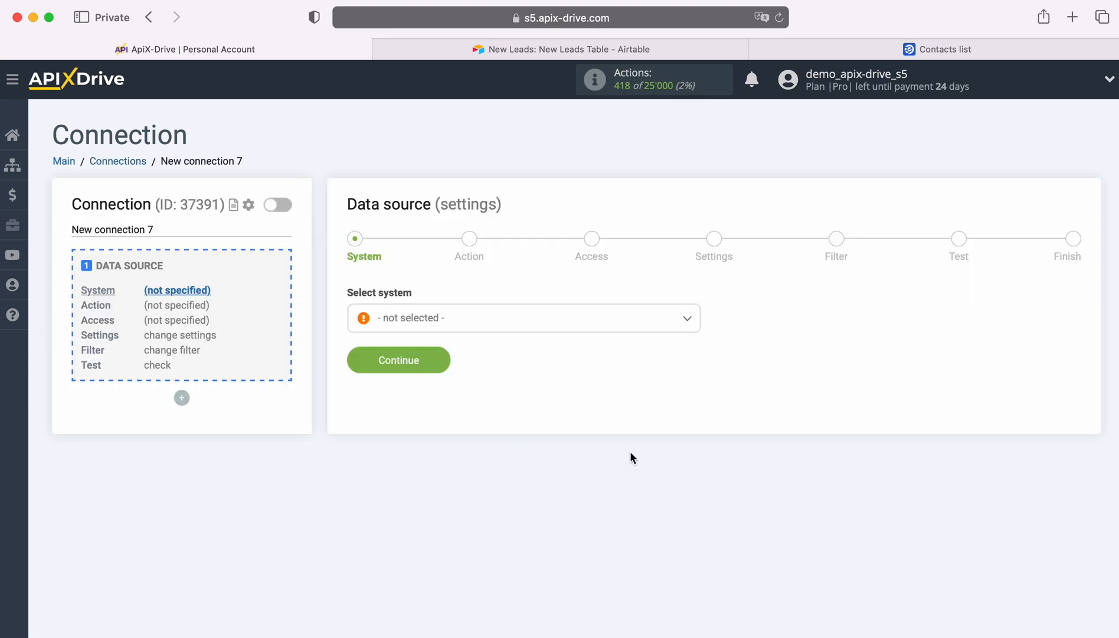
{"action": "left_click", "coordinate": [515, 332]}
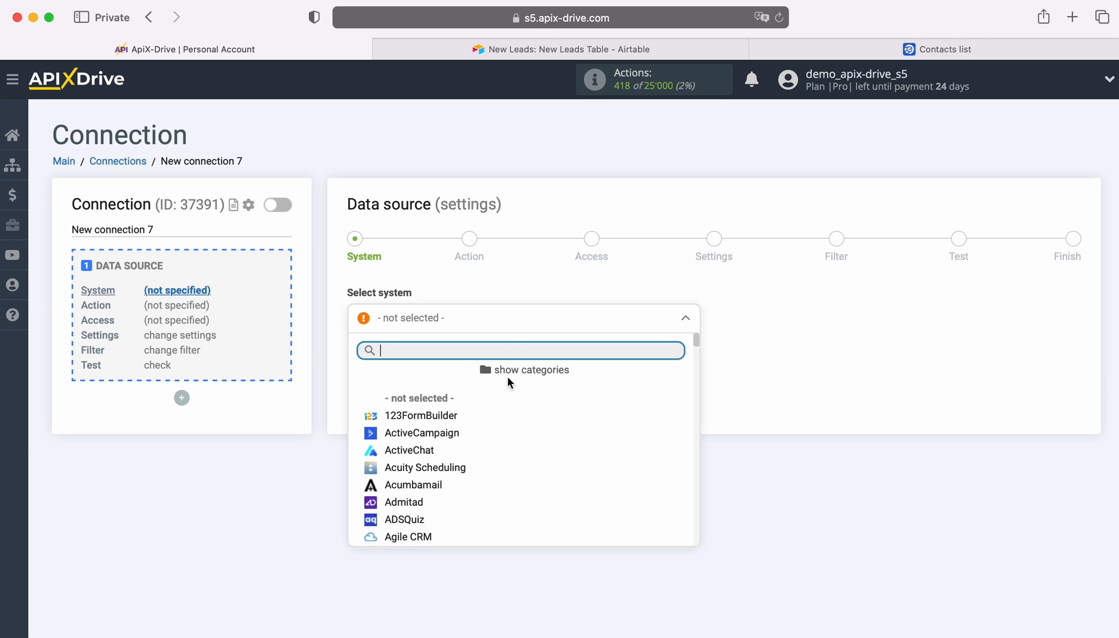
{"action": "scroll", "coordinate": [568, 453], "scroll_direction": "down", "scroll_amount": 1}
{"action": "scroll", "coordinate": [568, 453], "scroll_direction": "down", "scroll_amount": 1}
{"action": "left_click", "coordinate": [421, 464]}
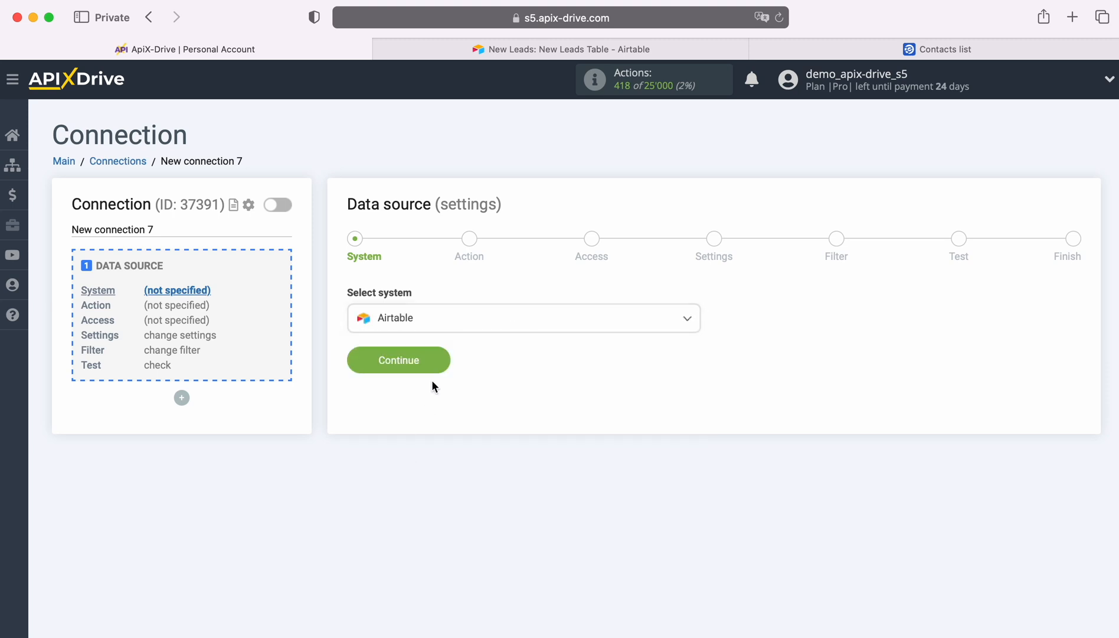
{"action": "left_click", "coordinate": [437, 359]}
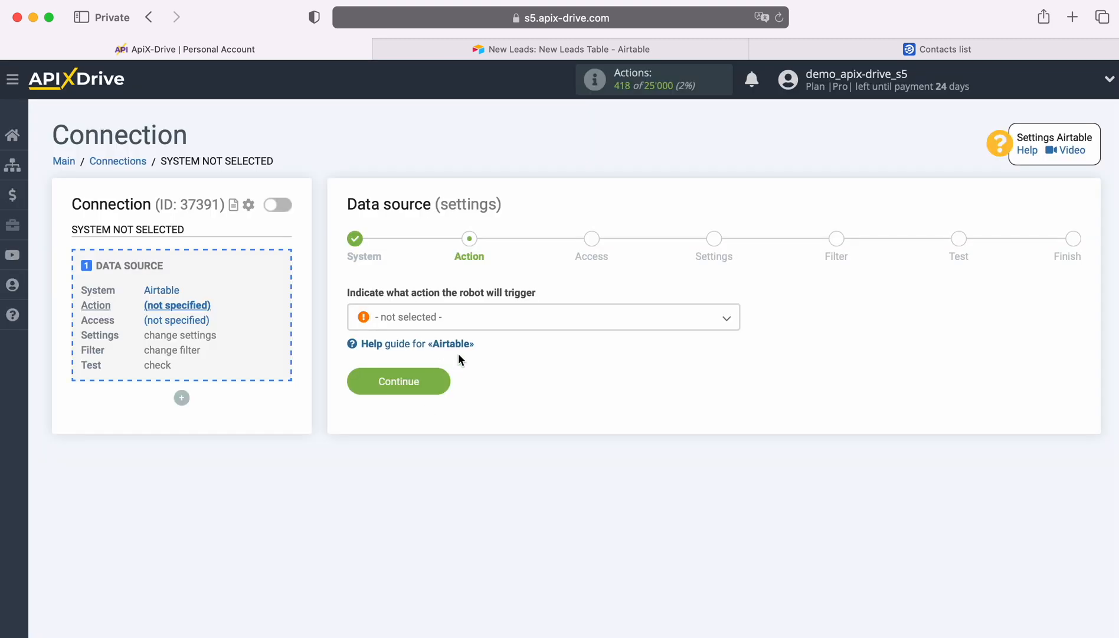
Set the data source action to Get ROWS (new) and continue to the access stage.
{"action": "left_click", "coordinate": [498, 320]}
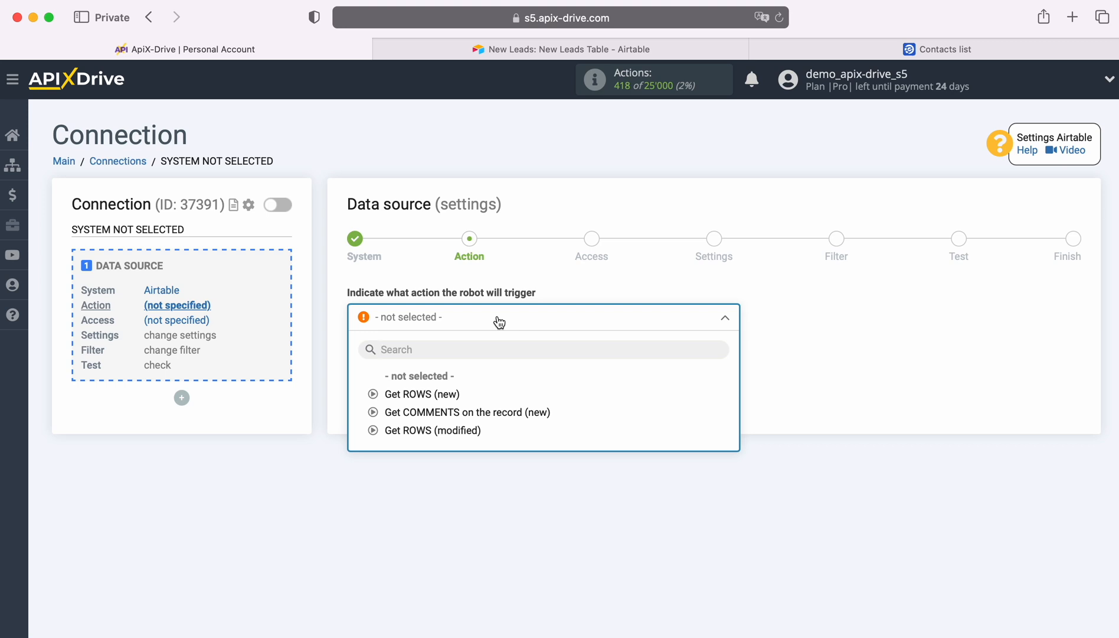
{"action": "left_click", "coordinate": [427, 395]}
{"action": "left_click", "coordinate": [426, 394]}
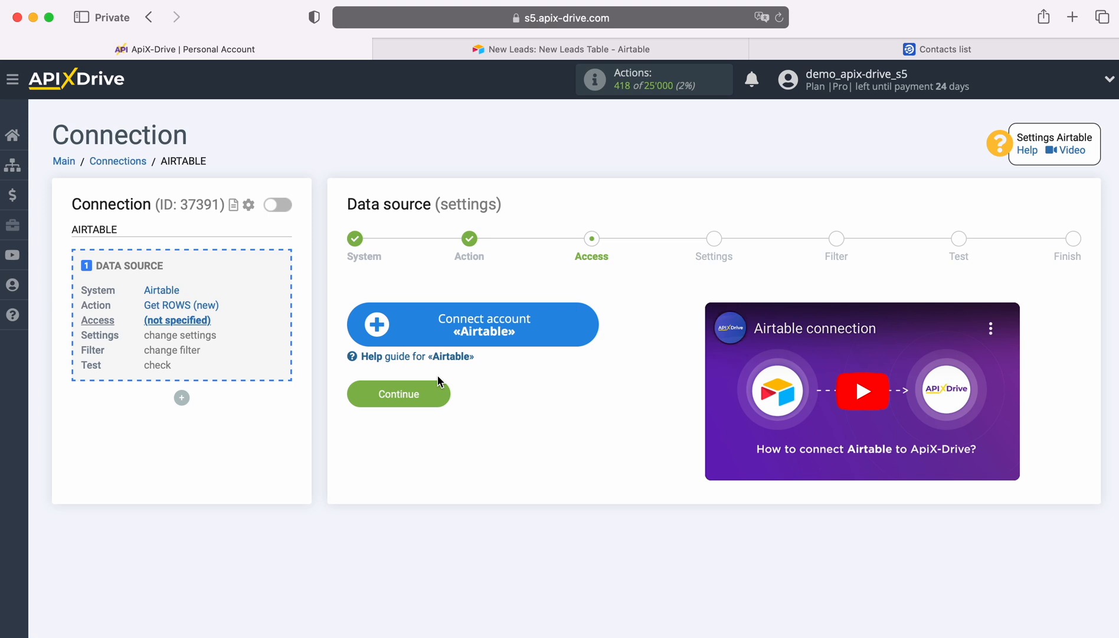
Start connecting an Airtable account and sign in with the saved e-mail and account password.
{"action": "left_click", "coordinate": [593, 323]}
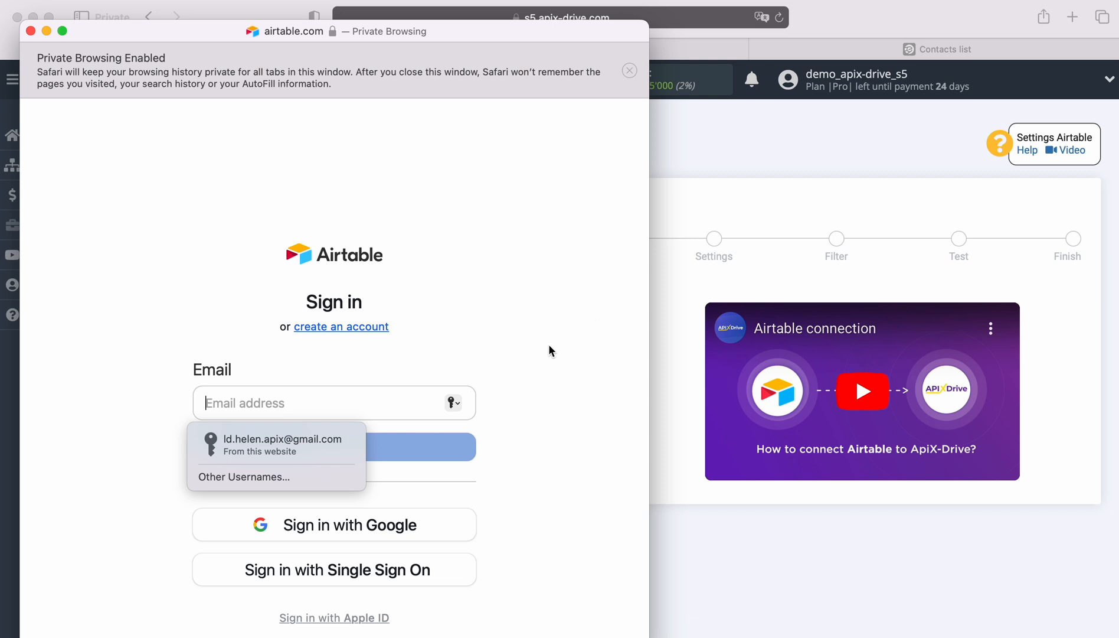
{"action": "left_click", "coordinate": [287, 457]}
{"action": "left_click", "coordinate": [337, 452]}
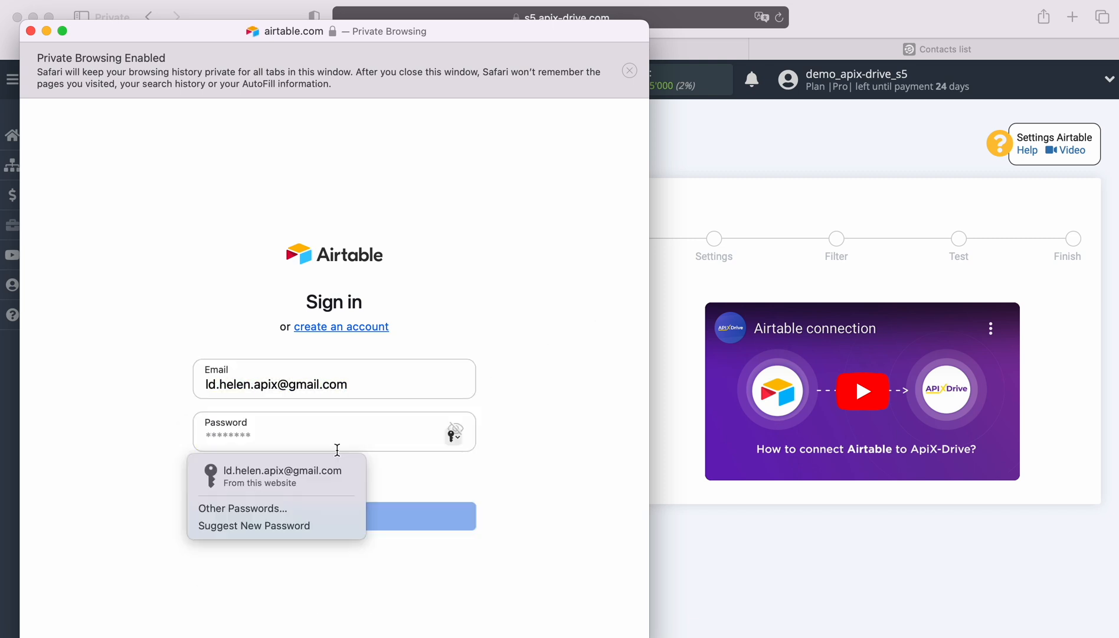
{"action": "left_click", "coordinate": [307, 472]}
{"action": "left_click", "coordinate": [330, 518]}
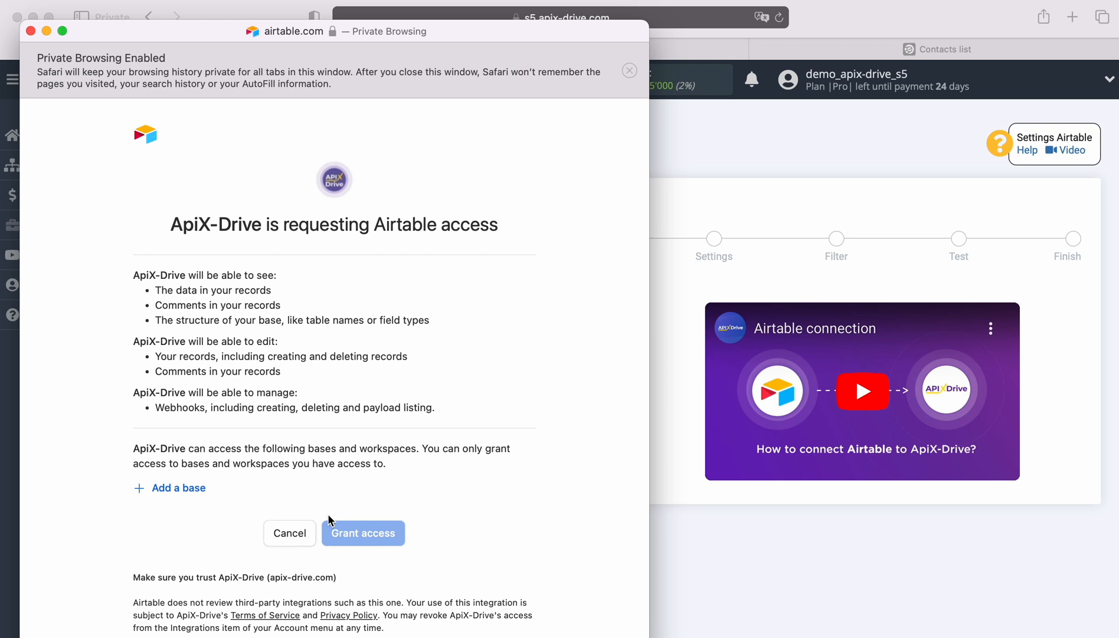
Add the New Leads and New Orders bases to the Airtable access request and grant access.
{"action": "left_click", "coordinate": [178, 491]}
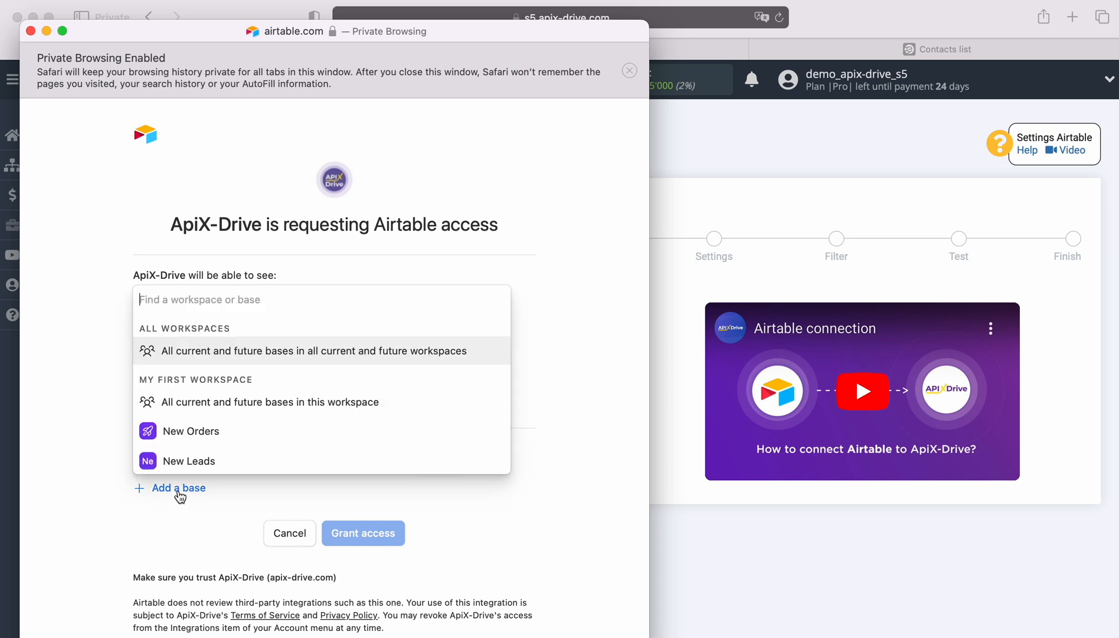
{"action": "left_click", "coordinate": [185, 460]}
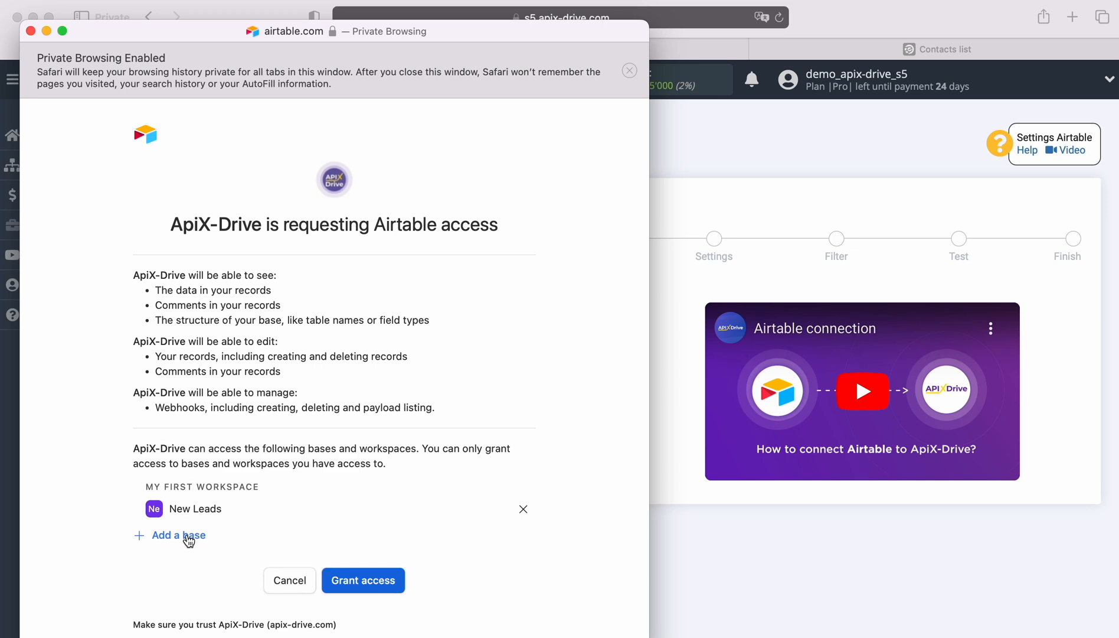
{"action": "left_click", "coordinate": [187, 536]}
{"action": "left_click", "coordinate": [185, 506]}
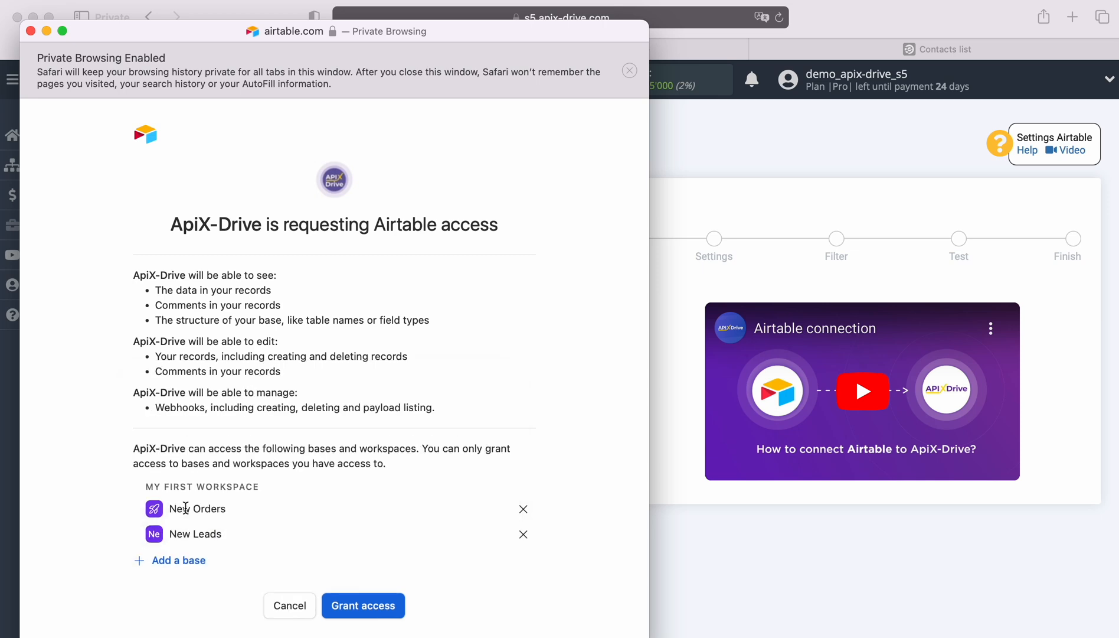
{"action": "left_click", "coordinate": [363, 605]}
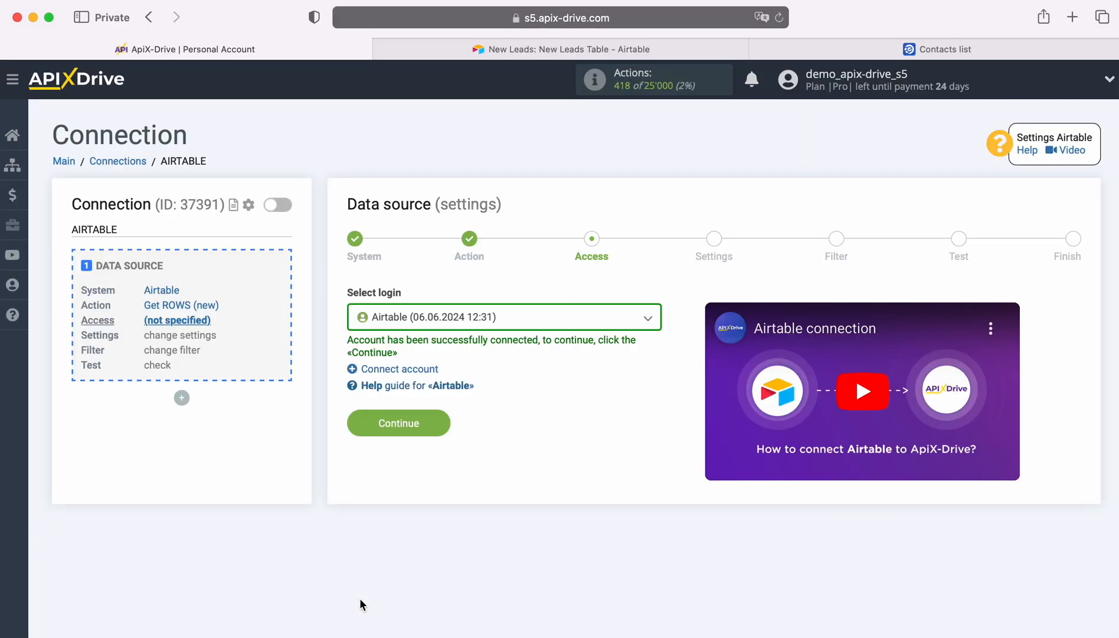
Select the connected Airtable (06.06.2024 12:31) login for the data source and continue to its settings.
{"action": "left_click", "coordinate": [529, 328]}
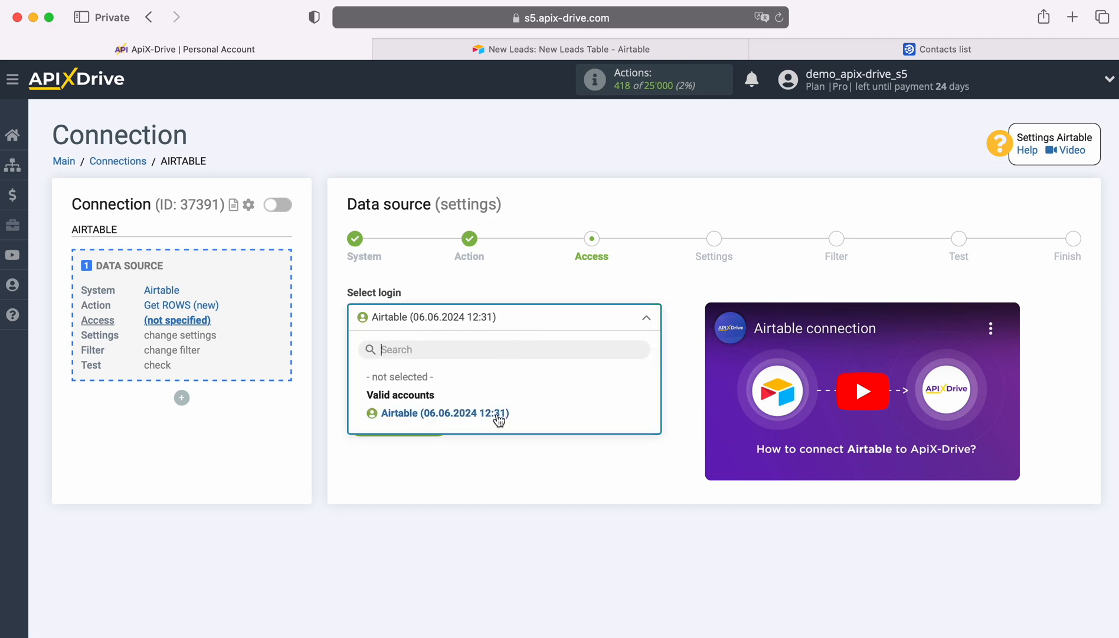
{"action": "left_click", "coordinate": [497, 413]}
{"action": "left_click", "coordinate": [441, 422]}
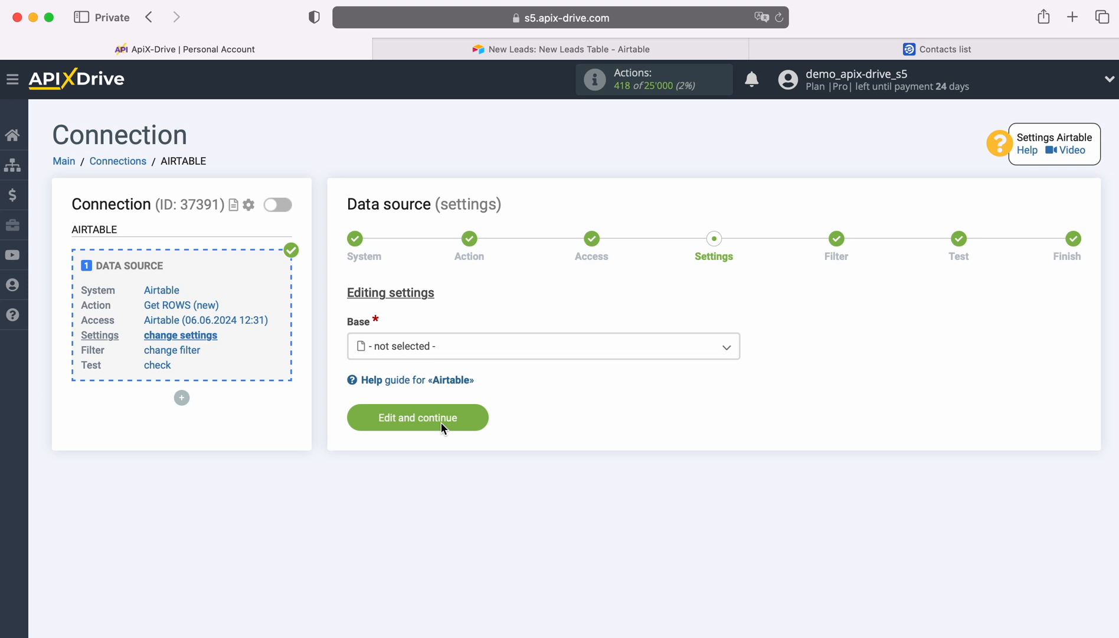
Set the source base to New Leads and the table to New Leads Table, and open the choices for the creation-time column.
{"action": "left_click", "coordinate": [454, 347]}
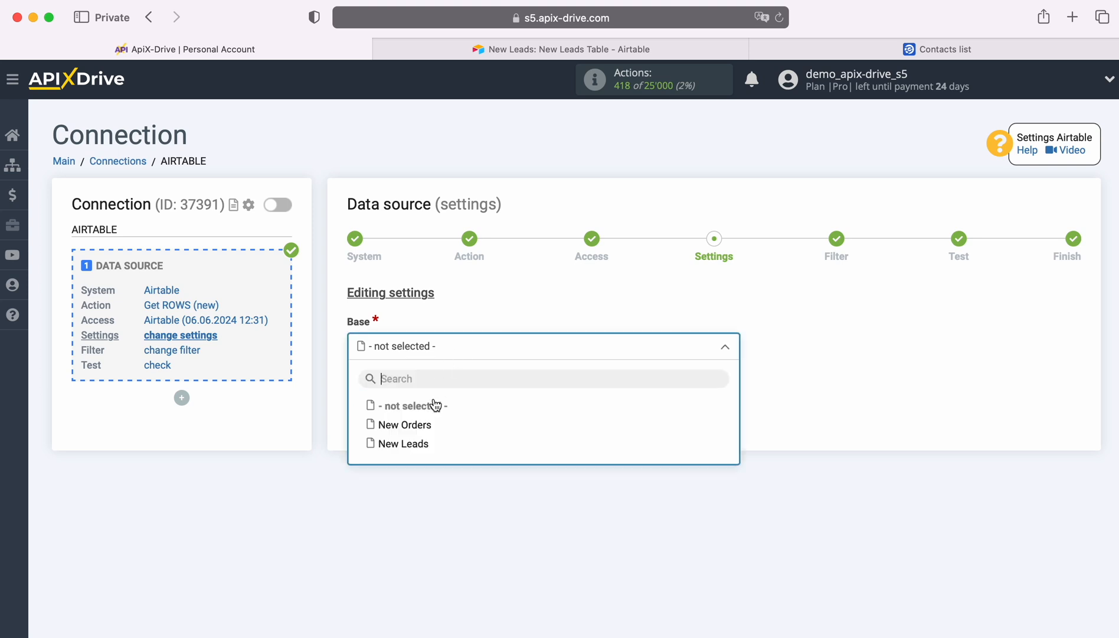
{"action": "left_click", "coordinate": [404, 444]}
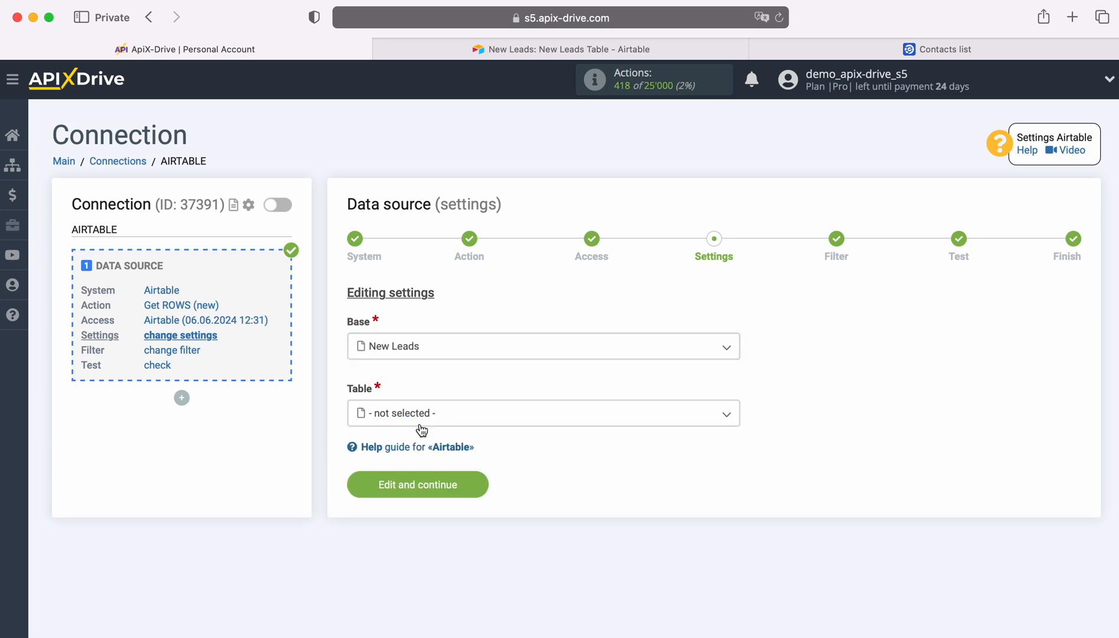
{"action": "left_click", "coordinate": [420, 414]}
{"action": "left_click", "coordinate": [431, 494]}
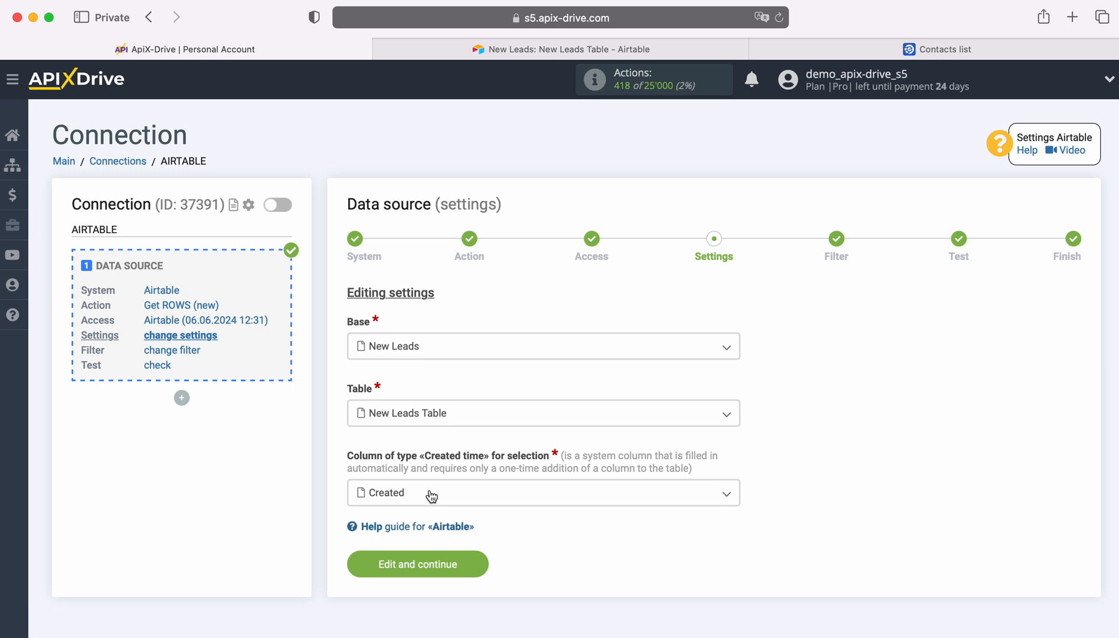
{"action": "left_click", "coordinate": [432, 495]}
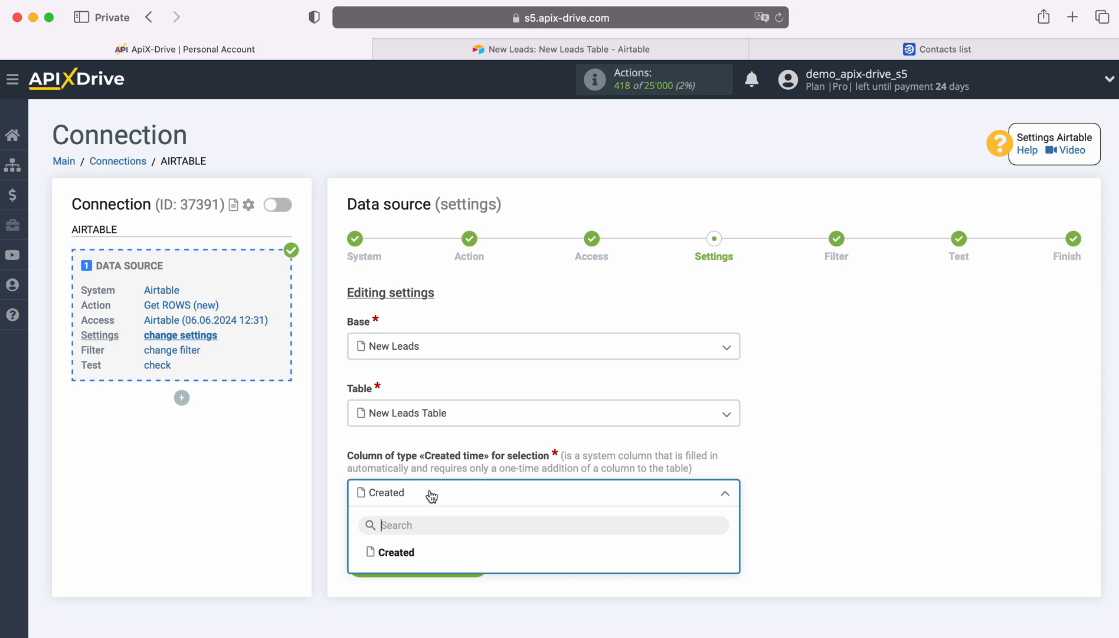
Switch to the New Leads Table in Airtable and look up the Created time type among the new-field types, without adding a field.
{"action": "left_click", "coordinate": [499, 52]}
{"action": "scroll", "coordinate": [702, 290], "scroll_direction": "right", "scroll_amount": 2}
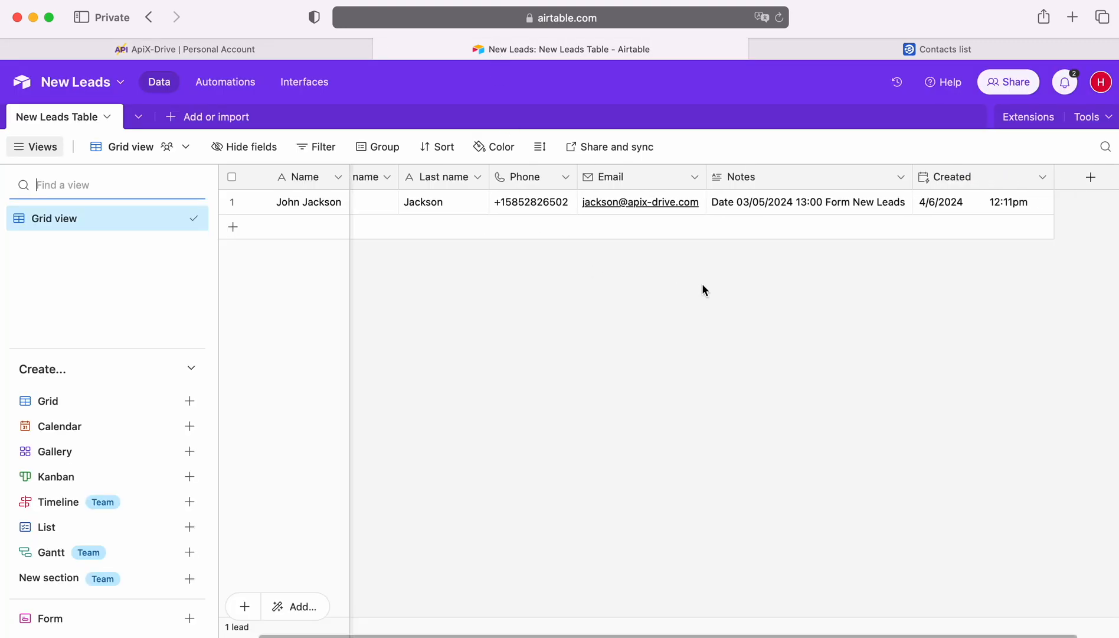
{"action": "left_click", "coordinate": [1088, 177]}
{"action": "scroll", "coordinate": [947, 347], "scroll_direction": "down", "scroll_amount": 5}
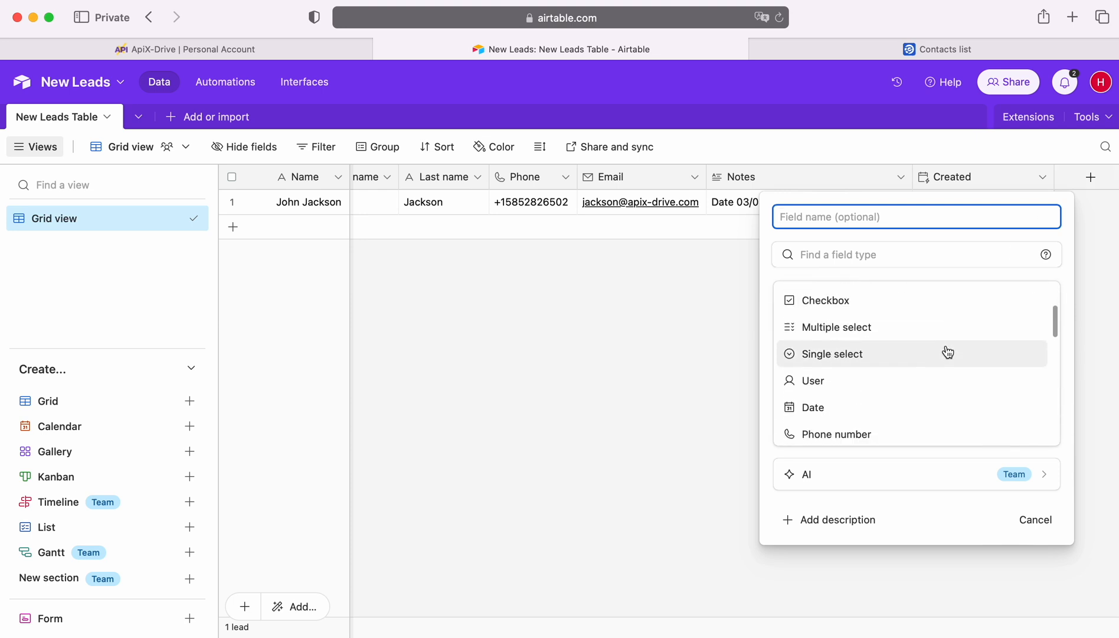
{"action": "scroll", "coordinate": [947, 351], "scroll_direction": "down", "scroll_amount": 8}
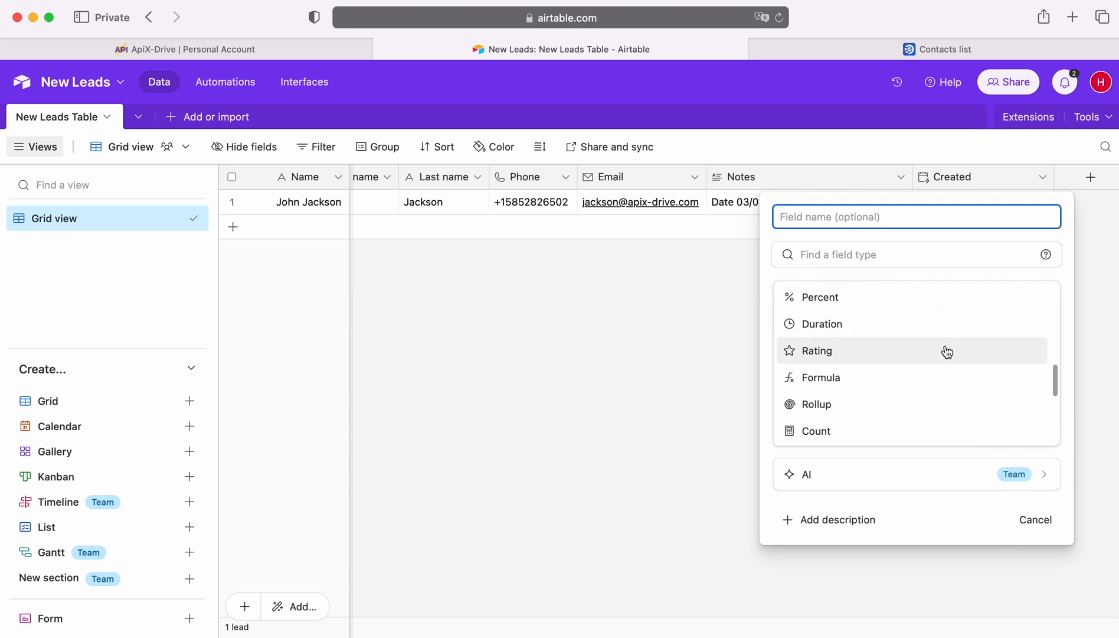
{"action": "scroll", "coordinate": [947, 352], "scroll_direction": "down", "scroll_amount": 3}
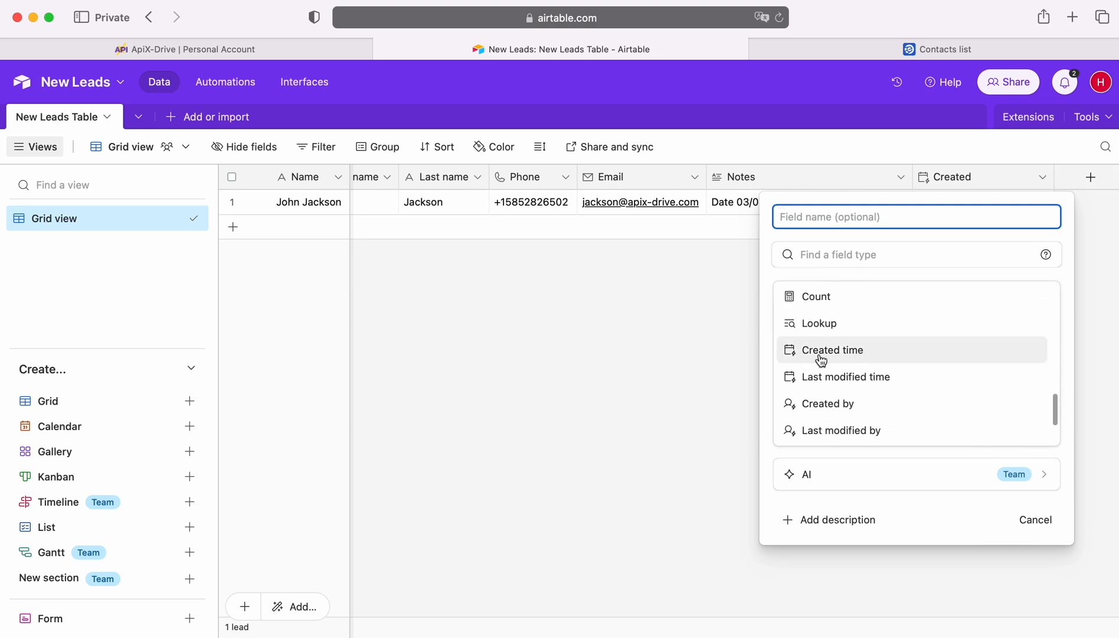
{"action": "left_click", "coordinate": [701, 356]}
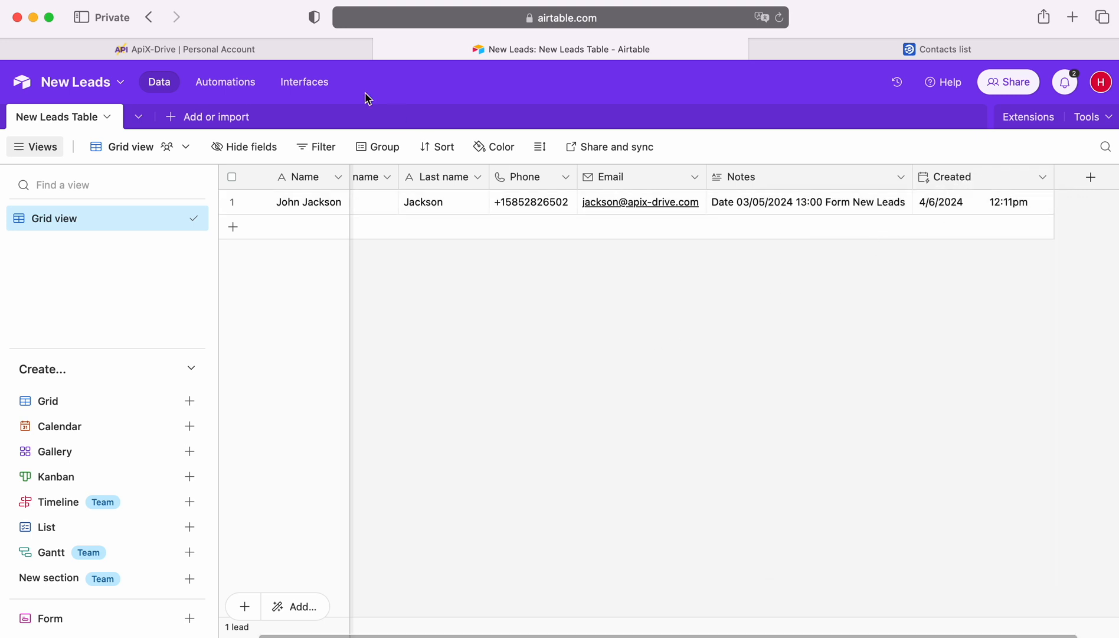
Return to ApiX-Drive, choose Created as the «Created time» selection column, and save the source settings.
{"action": "left_click", "coordinate": [289, 57]}
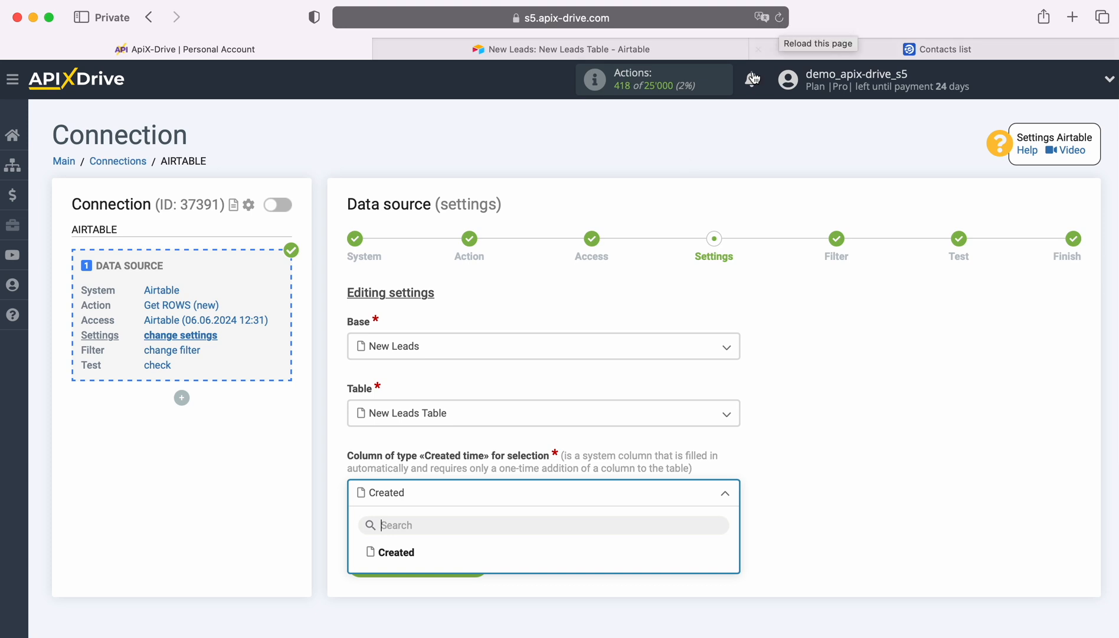
{"action": "left_click", "coordinate": [407, 555]}
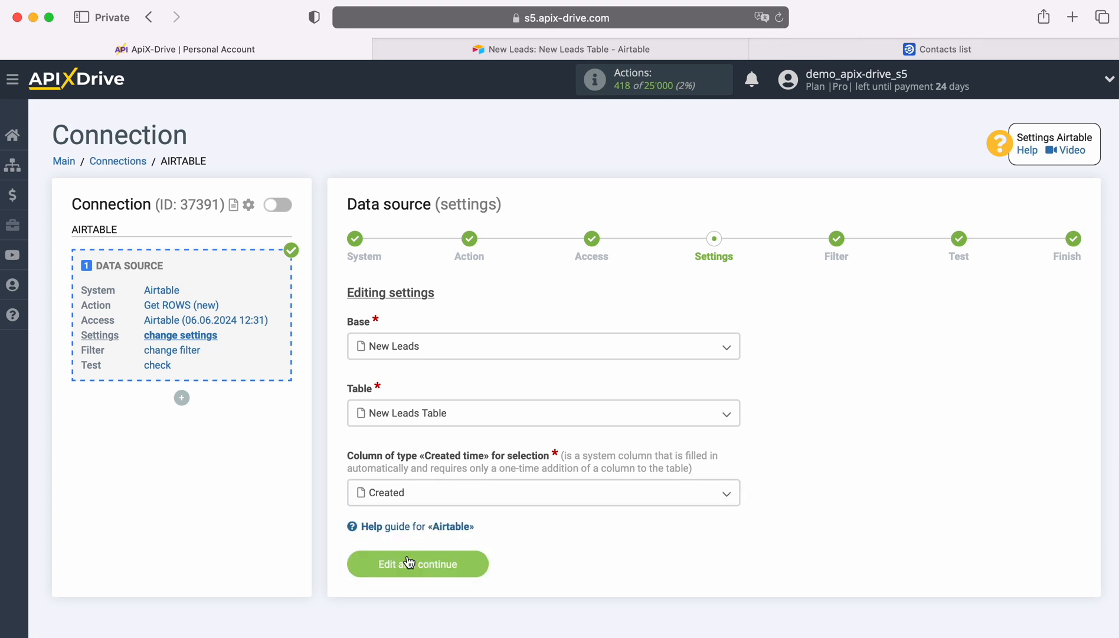
{"action": "left_click", "coordinate": [449, 564]}
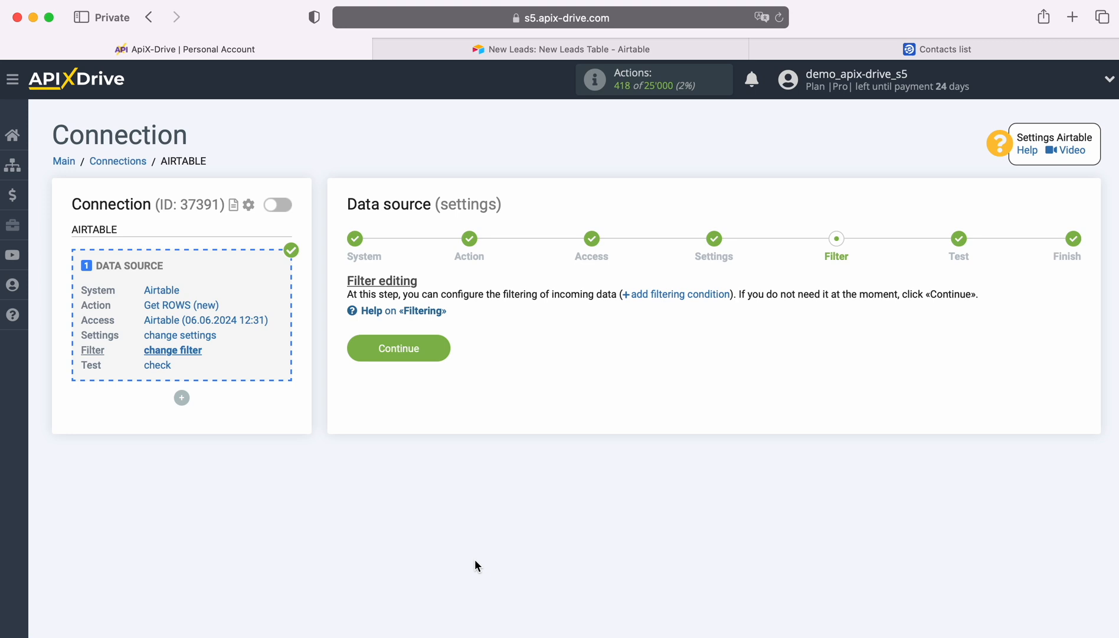
Complete the Airtable data source without a filtering condition and start configuring the data destination.
{"action": "left_click", "coordinate": [438, 348]}
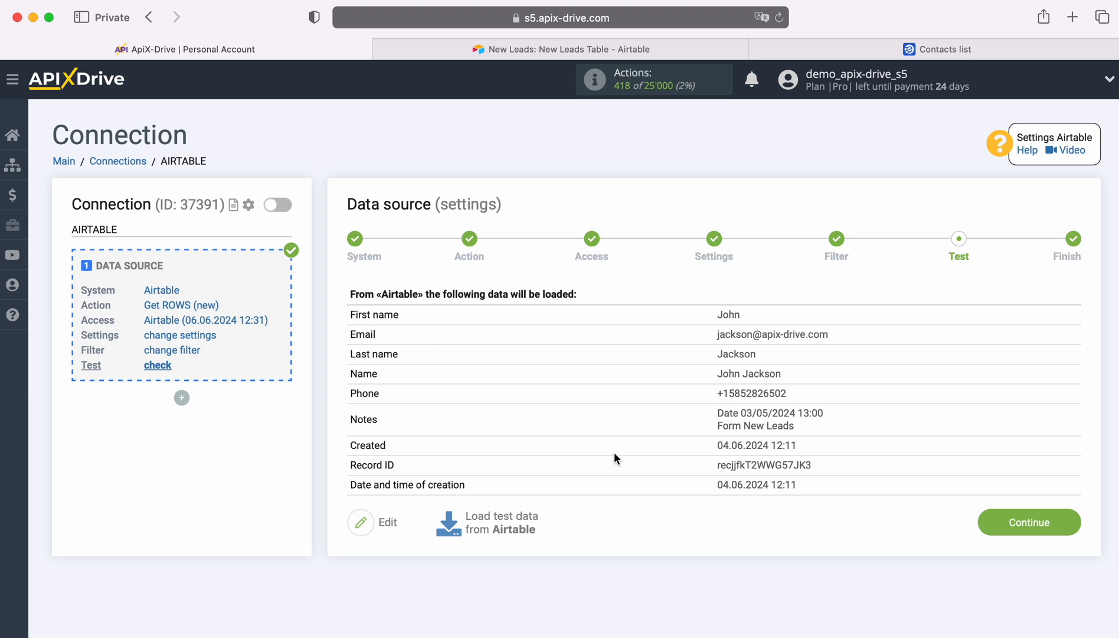
{"action": "left_click", "coordinate": [1066, 522]}
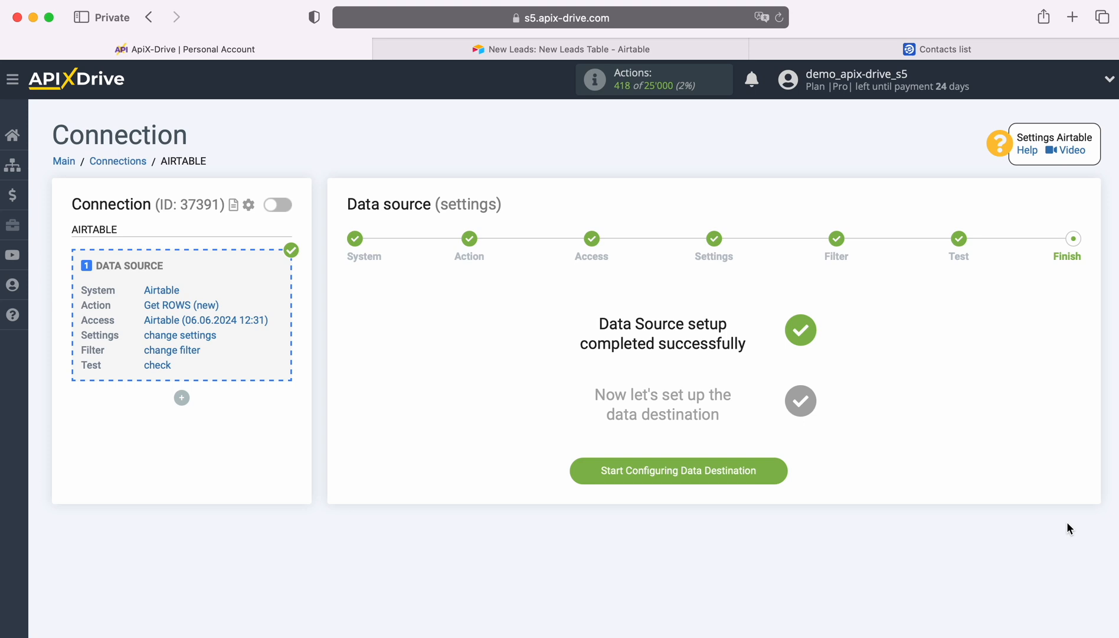
{"action": "left_click", "coordinate": [780, 465]}
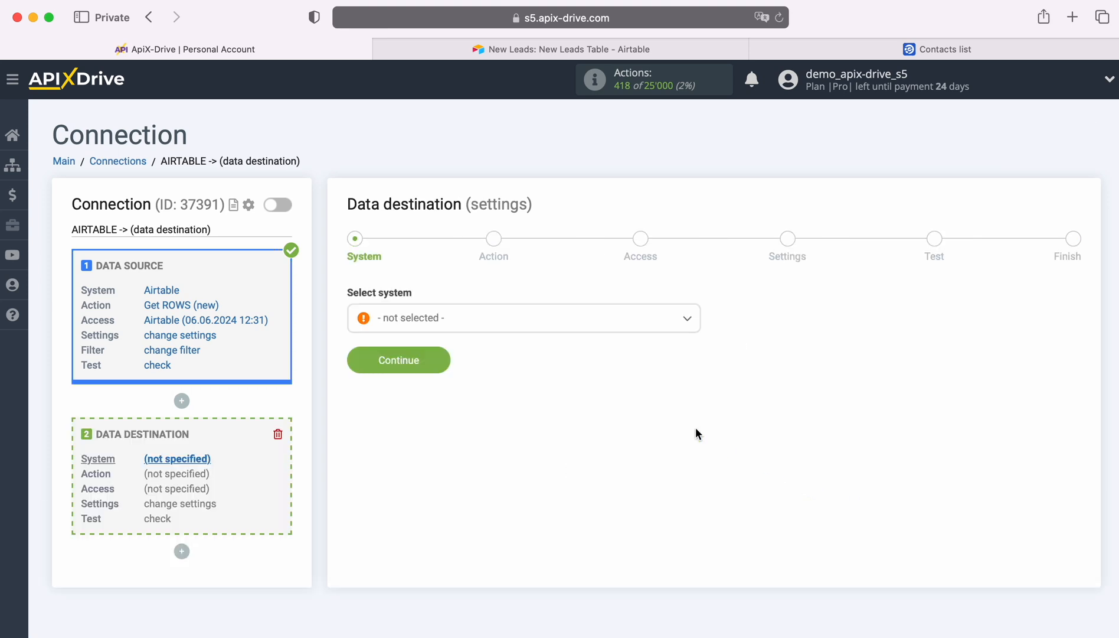
Set eSputnik as the data destination system and continue to the action stage.
{"action": "left_click", "coordinate": [617, 318]}
{"action": "scroll", "coordinate": [618, 464], "scroll_direction": "down", "scroll_amount": 10}
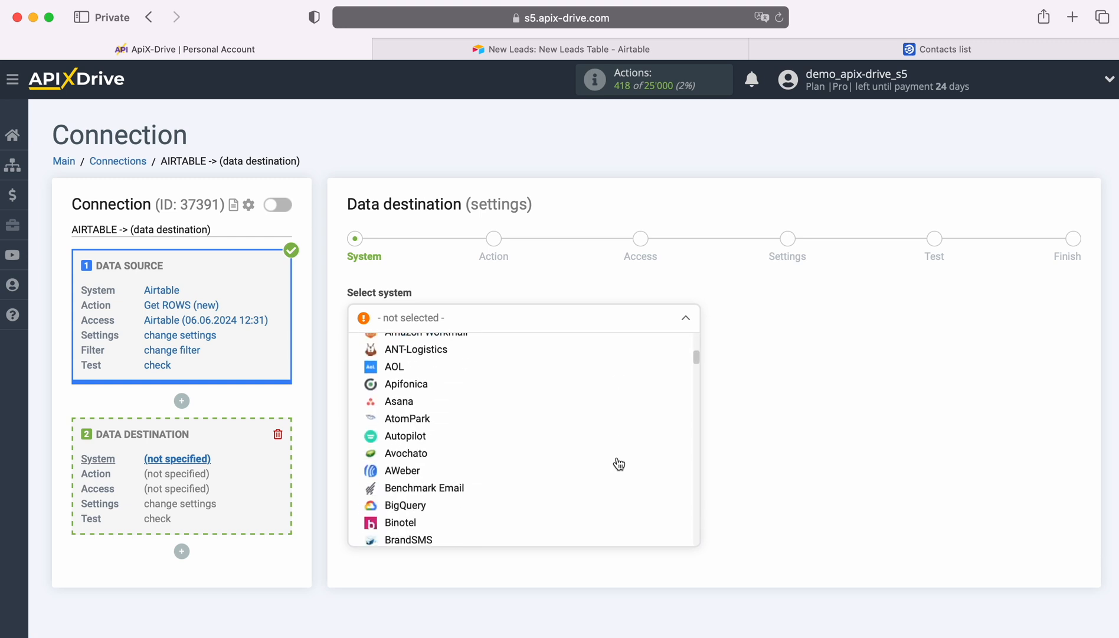
{"action": "scroll", "coordinate": [618, 464], "scroll_direction": "down", "scroll_amount": 12}
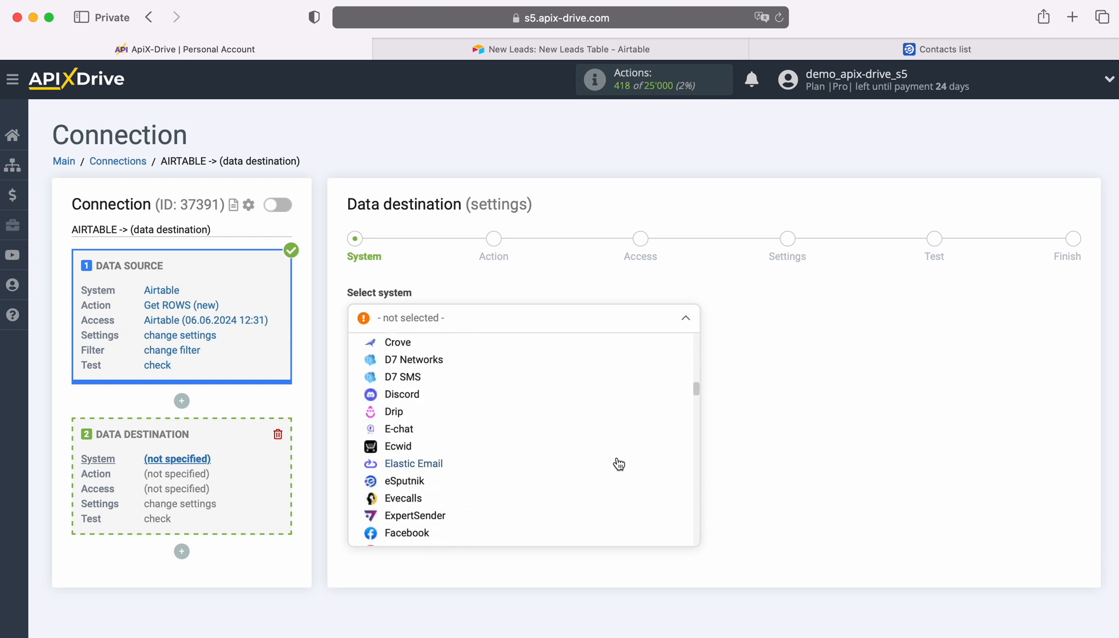
{"action": "left_click", "coordinate": [405, 453]}
{"action": "left_click", "coordinate": [437, 362]}
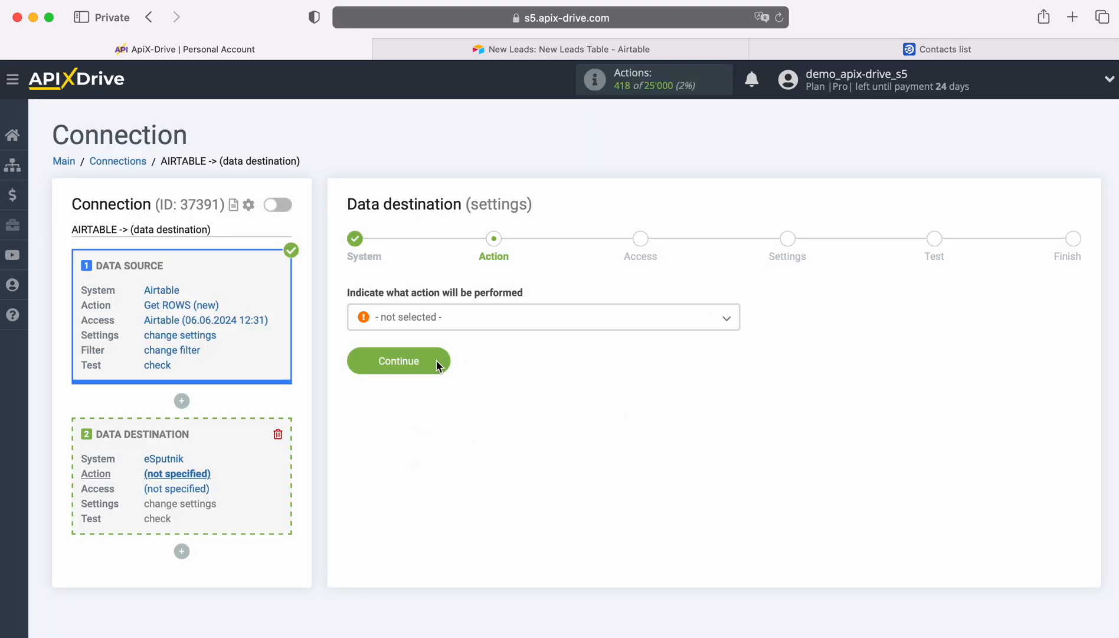
Set the eSputnik destination action to Send SMS and continue to the access stage.
{"action": "left_click", "coordinate": [464, 320]}
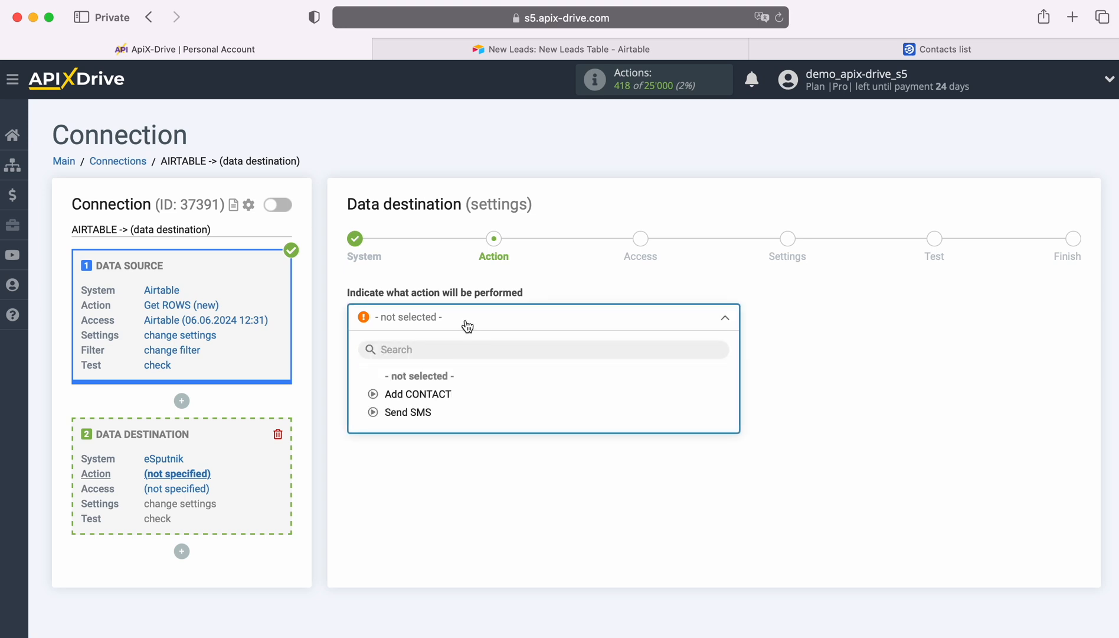
{"action": "left_click", "coordinate": [428, 411]}
{"action": "left_click", "coordinate": [438, 355]}
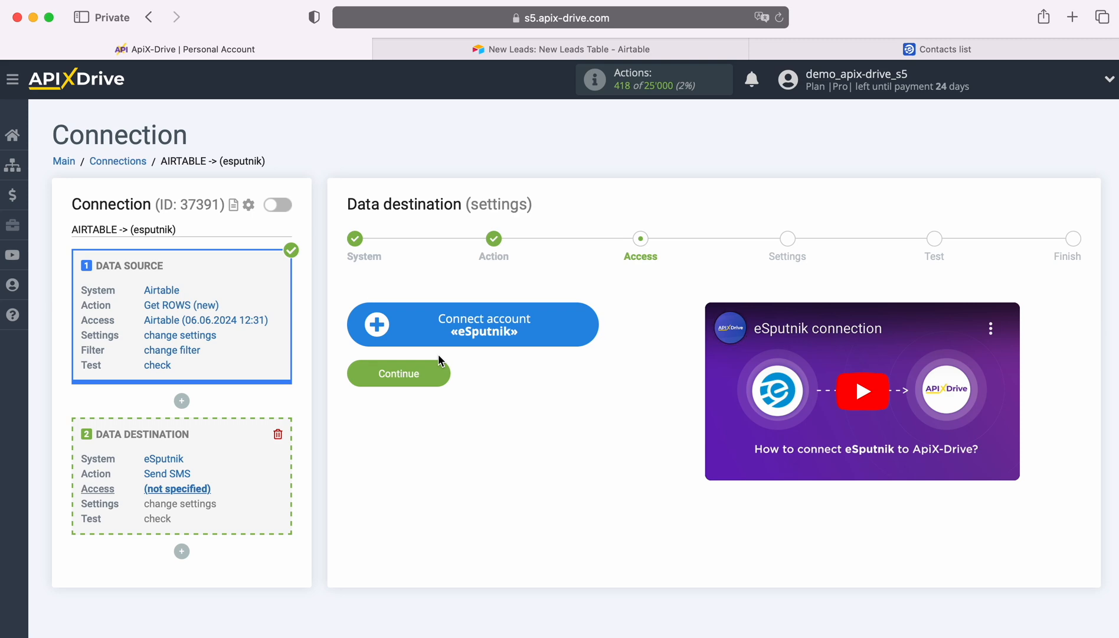
Connect a new eSputnik account by pasting the account login and password, keeping the suggested connection name.
{"action": "left_click", "coordinate": [590, 324]}
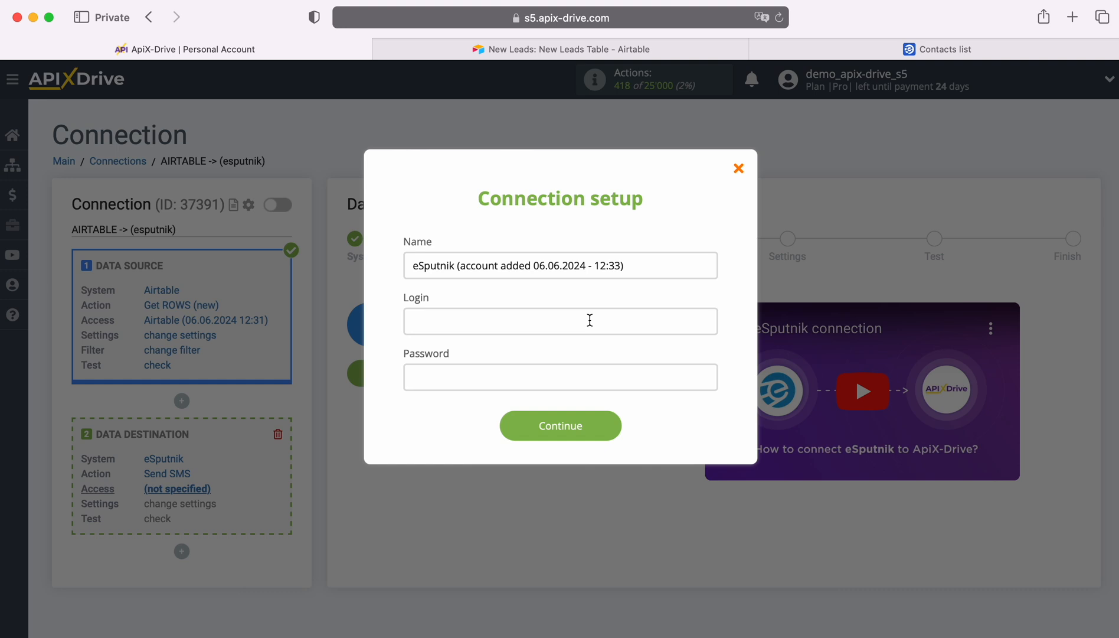
{"action": "right_click", "coordinate": [466, 324]}
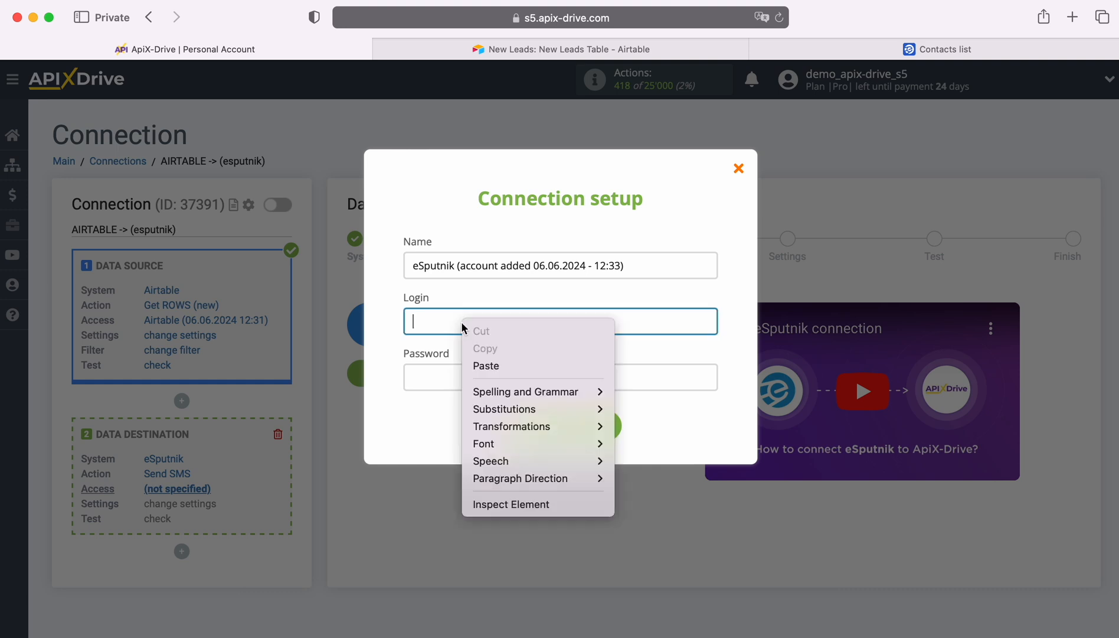
{"action": "left_click", "coordinate": [481, 363]}
{"action": "right_click", "coordinate": [442, 379]}
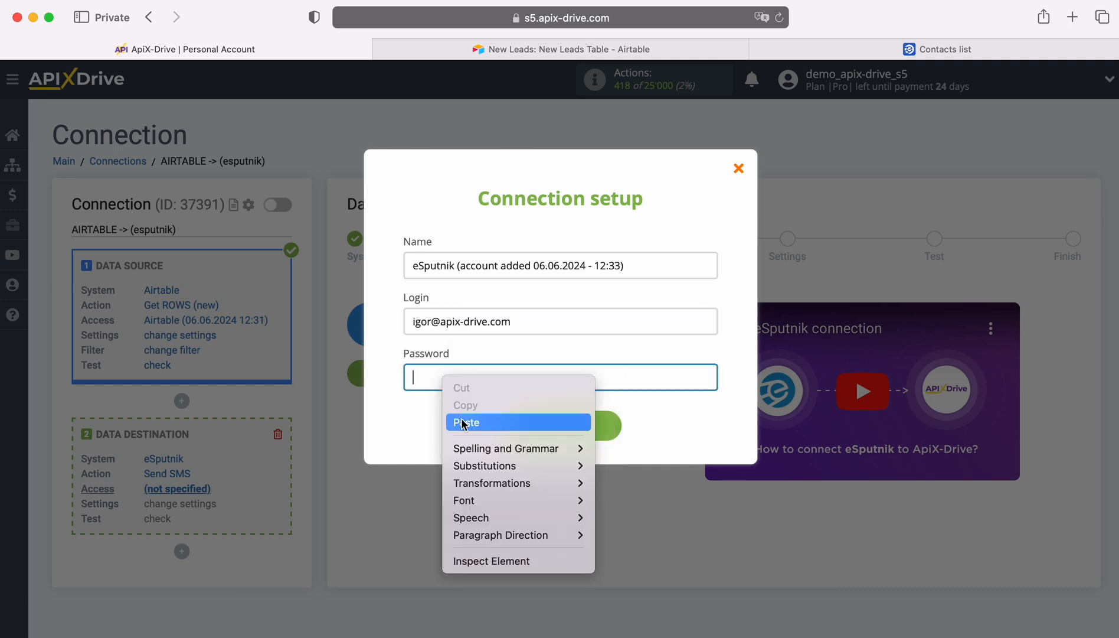
{"action": "left_click", "coordinate": [464, 421]}
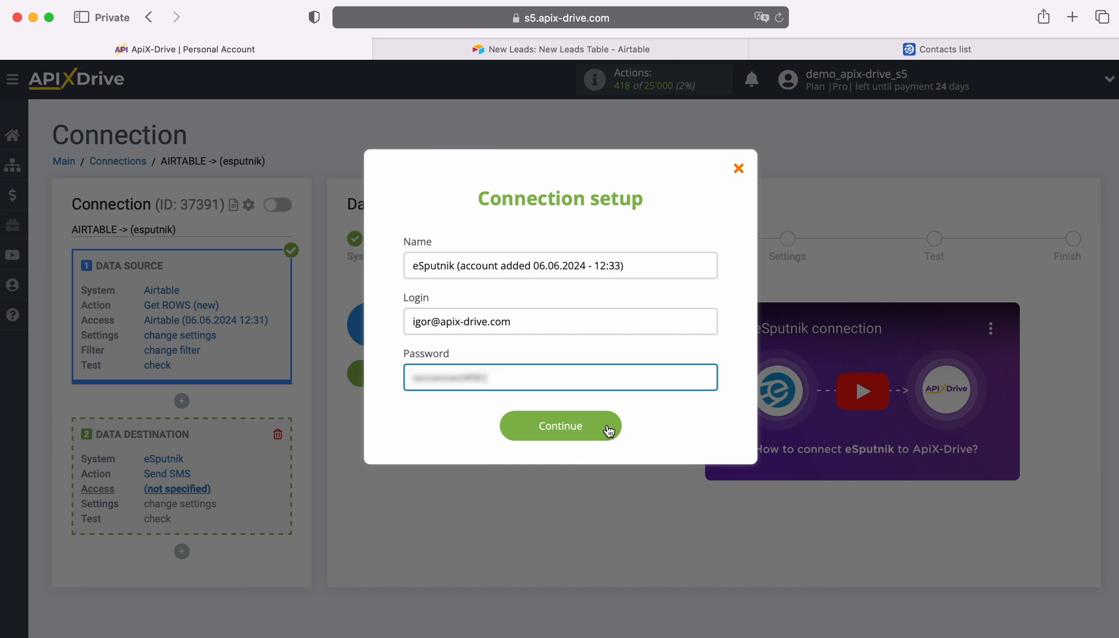
{"action": "left_click", "coordinate": [607, 425]}
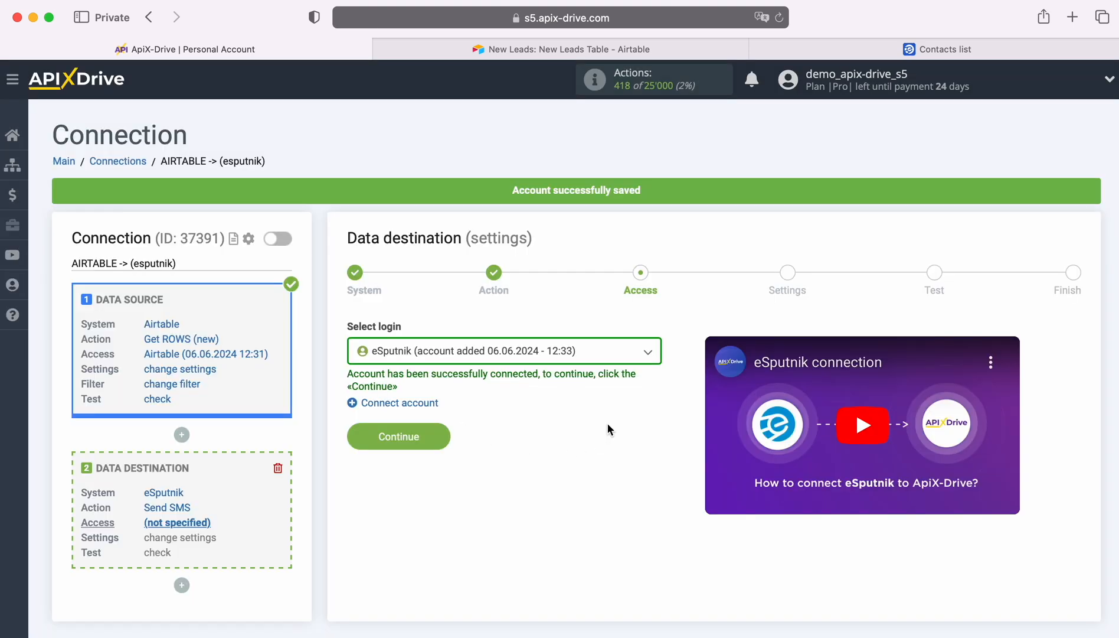
Select the newly added eSputnik account as the destination login and continue to the settings stage.
{"action": "left_click", "coordinate": [593, 353]}
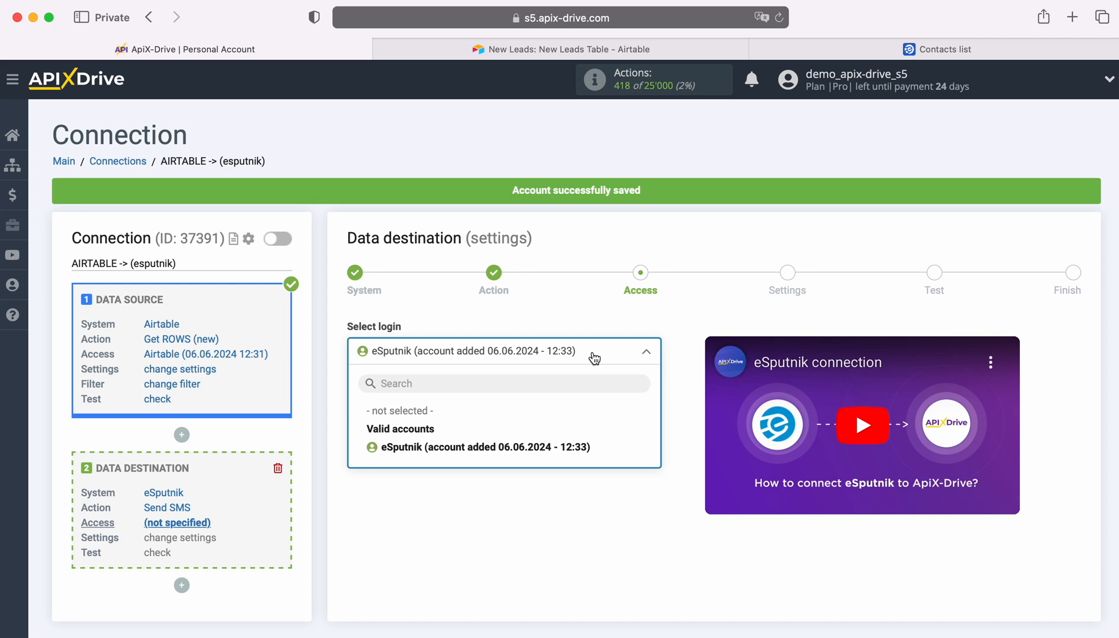
{"action": "left_click", "coordinate": [579, 446]}
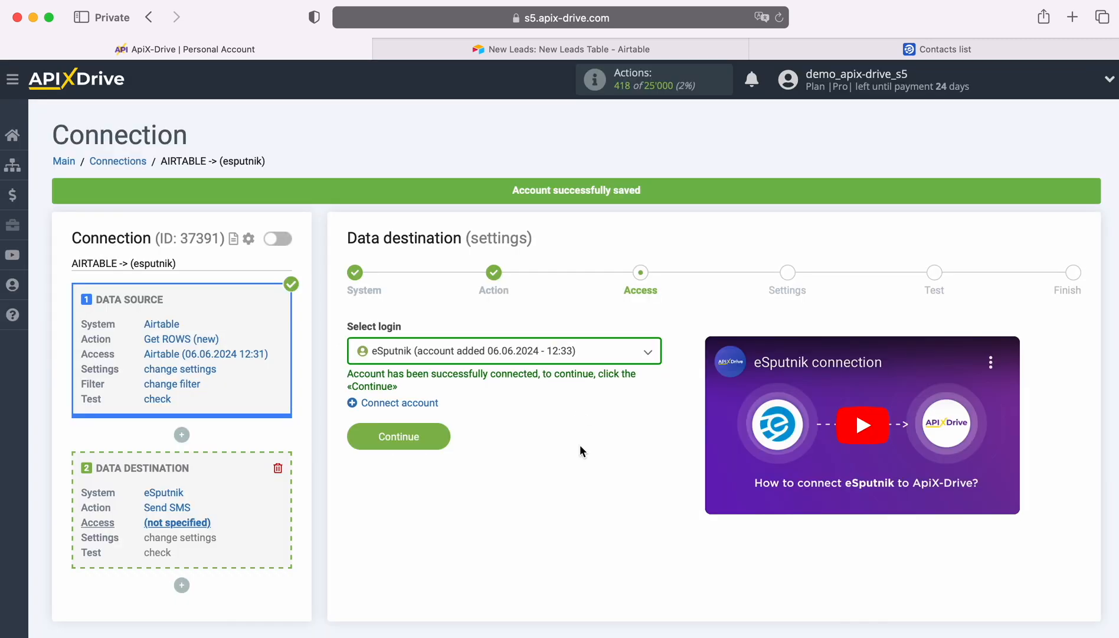
{"action": "left_click", "coordinate": [439, 435]}
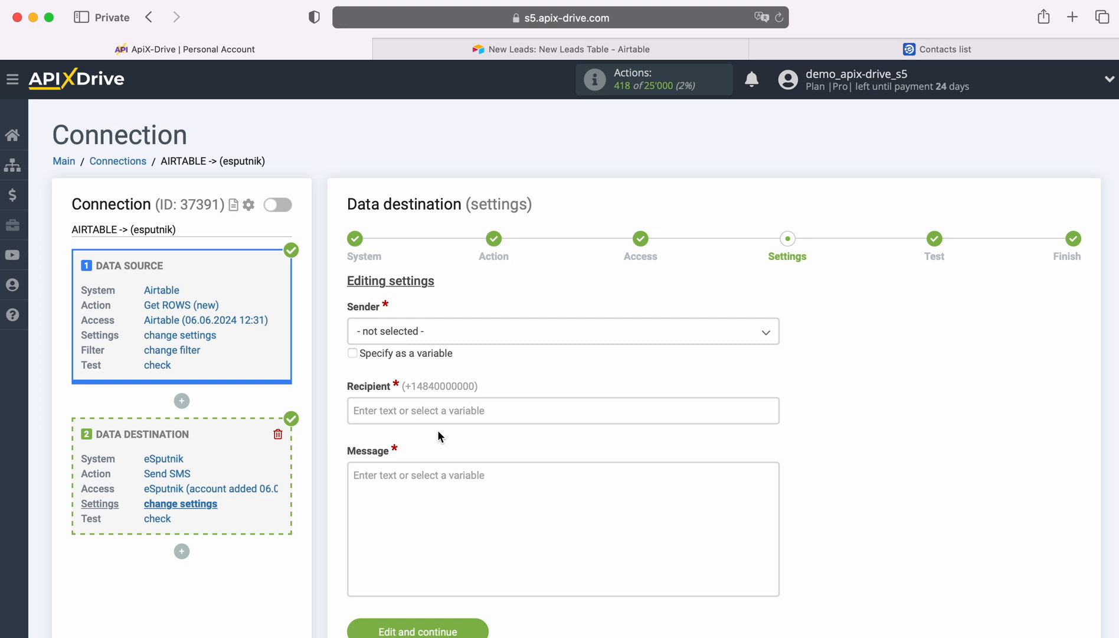
Set the SMS sender to reklama and assign the Airtable Phone variable as the recipient.
{"action": "left_click", "coordinate": [437, 335]}
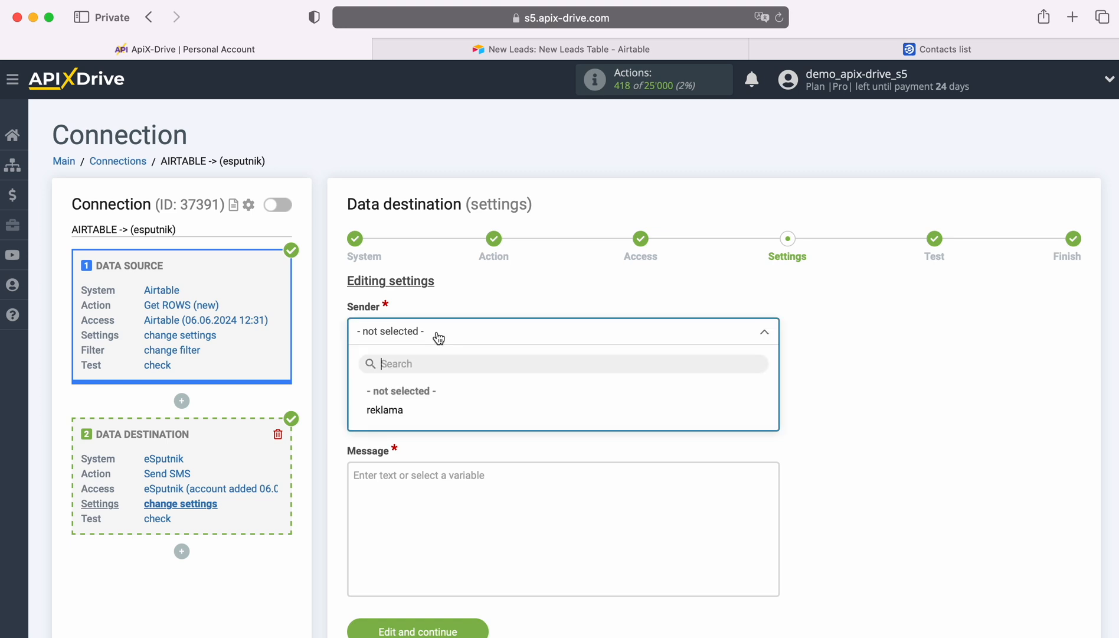
{"action": "left_click", "coordinate": [400, 411]}
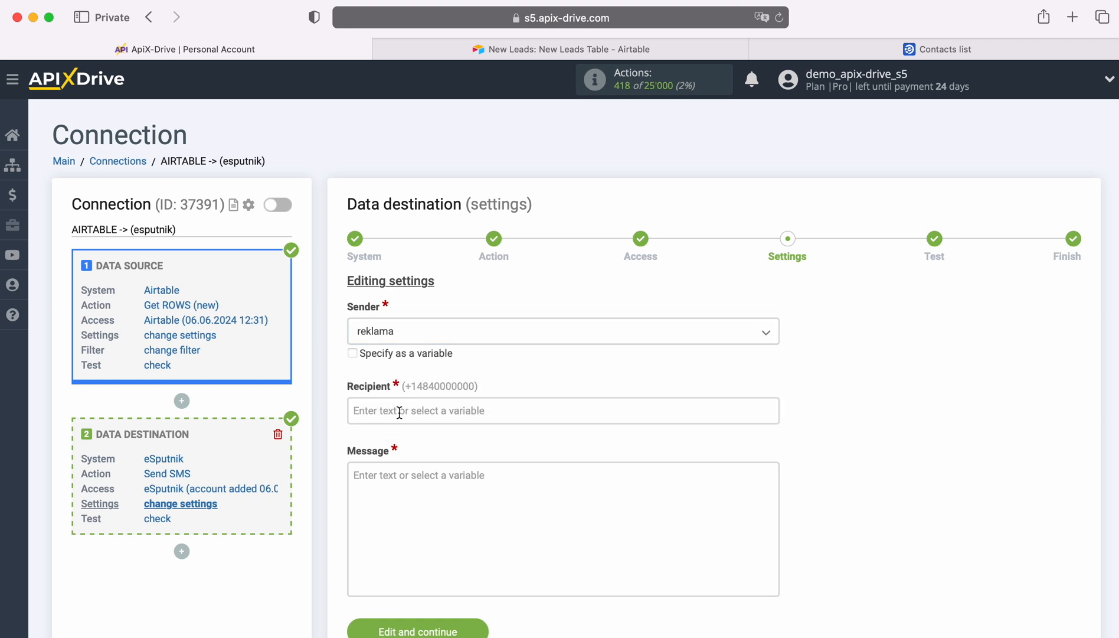
{"action": "left_click", "coordinate": [400, 411]}
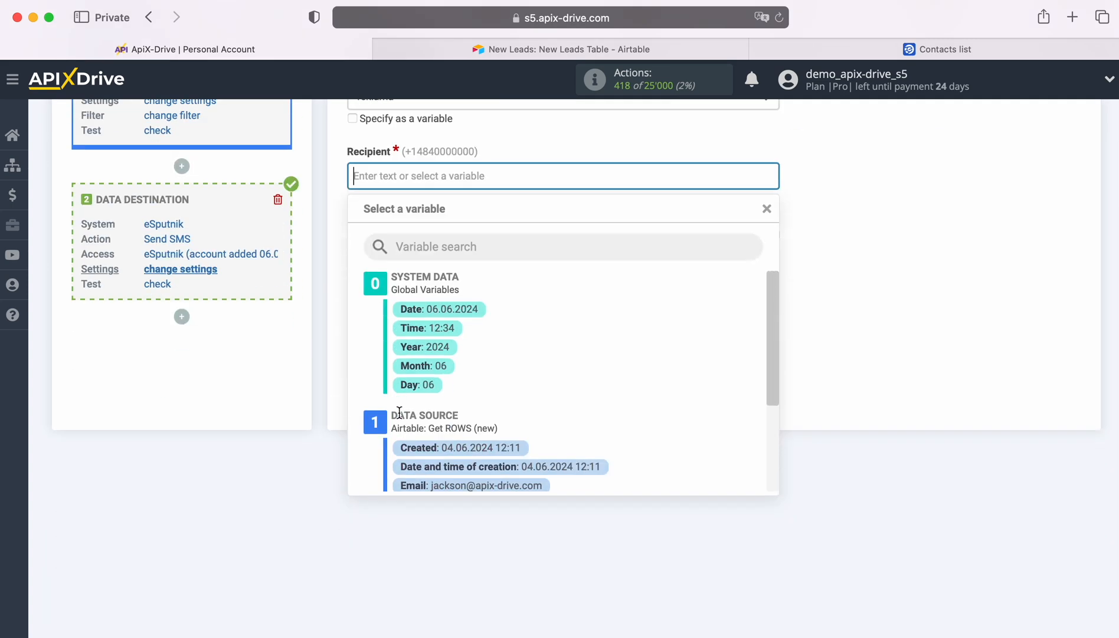
{"action": "scroll", "coordinate": [700, 399], "scroll_direction": "down", "scroll_amount": 3}
{"action": "scroll", "coordinate": [699, 403], "scroll_direction": "down", "scroll_amount": 2}
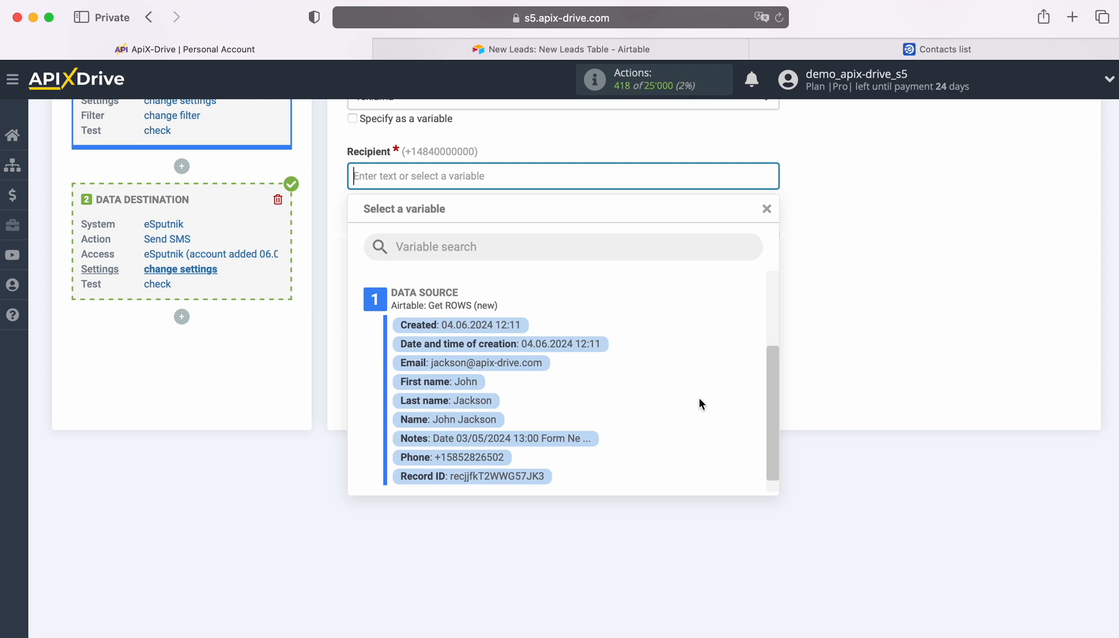
{"action": "left_click", "coordinate": [494, 453]}
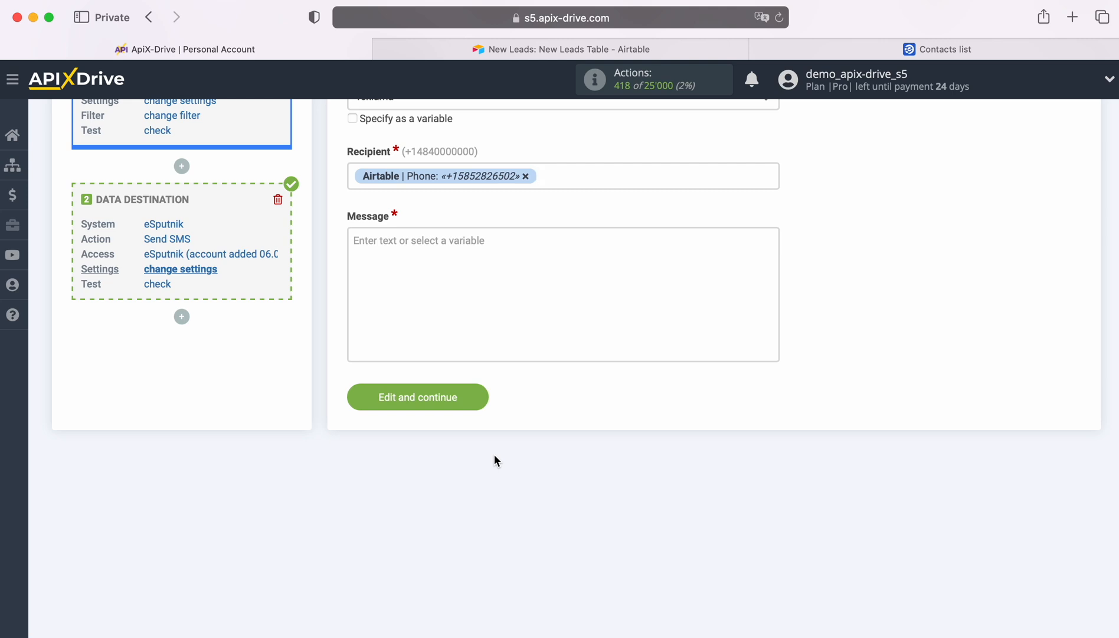
Compose the message "Hello, [Airtable First name variable]! Thank you for your interest in our product. We will contact you shortly!".
{"action": "left_click", "coordinate": [443, 272]}
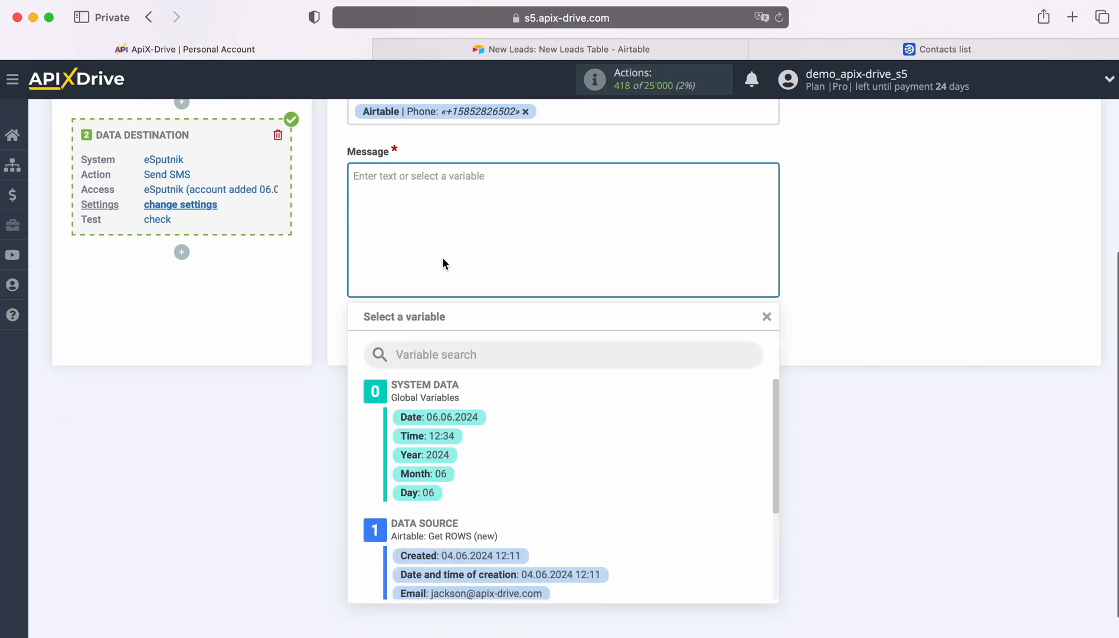
{"action": "type", "text": "Hello,"}
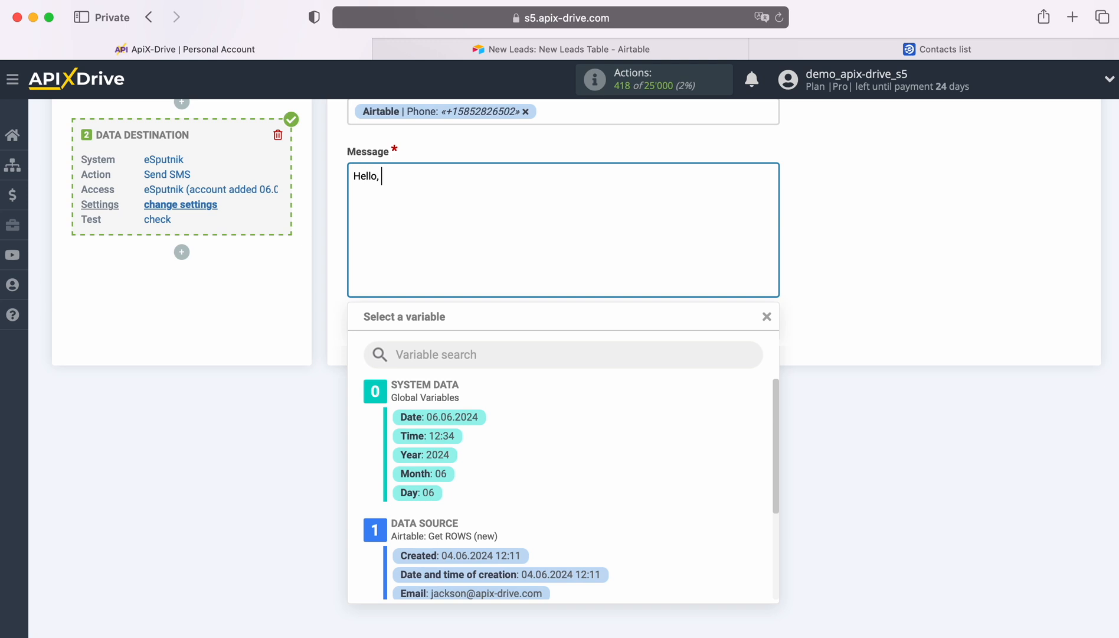
{"action": "scroll", "coordinate": [607, 512], "scroll_direction": "down", "scroll_amount": 3}
{"action": "left_click", "coordinate": [483, 511]}
{"action": "type", "text": "!"}
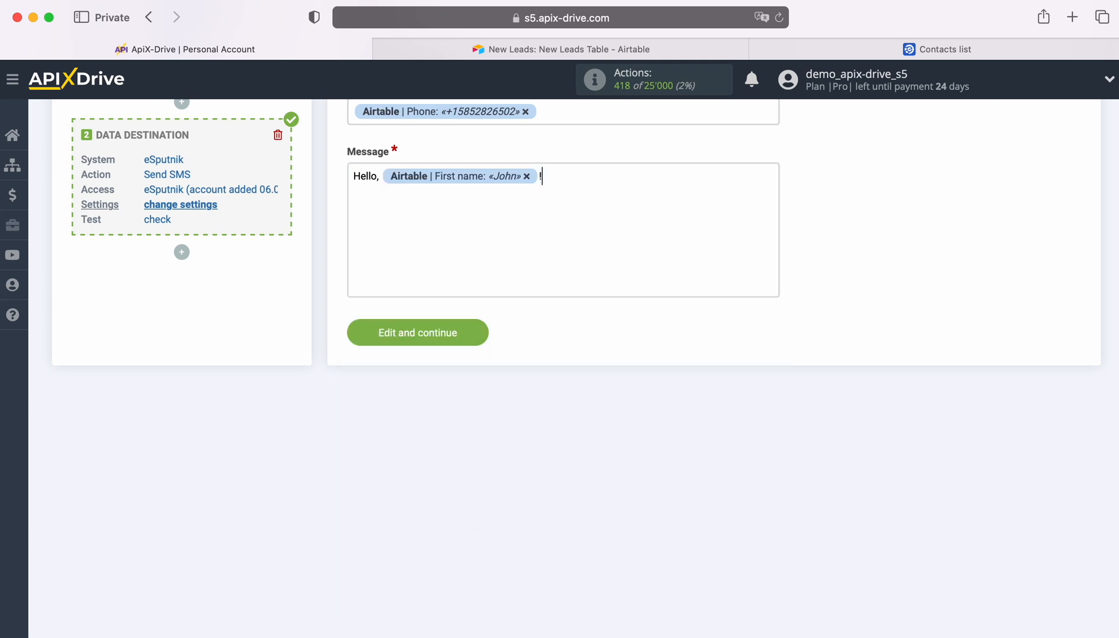
{"action": "left_click", "coordinate": [584, 176]}
{"action": "right_click", "coordinate": [583, 176]}
{"action": "left_click", "coordinate": [620, 220]}
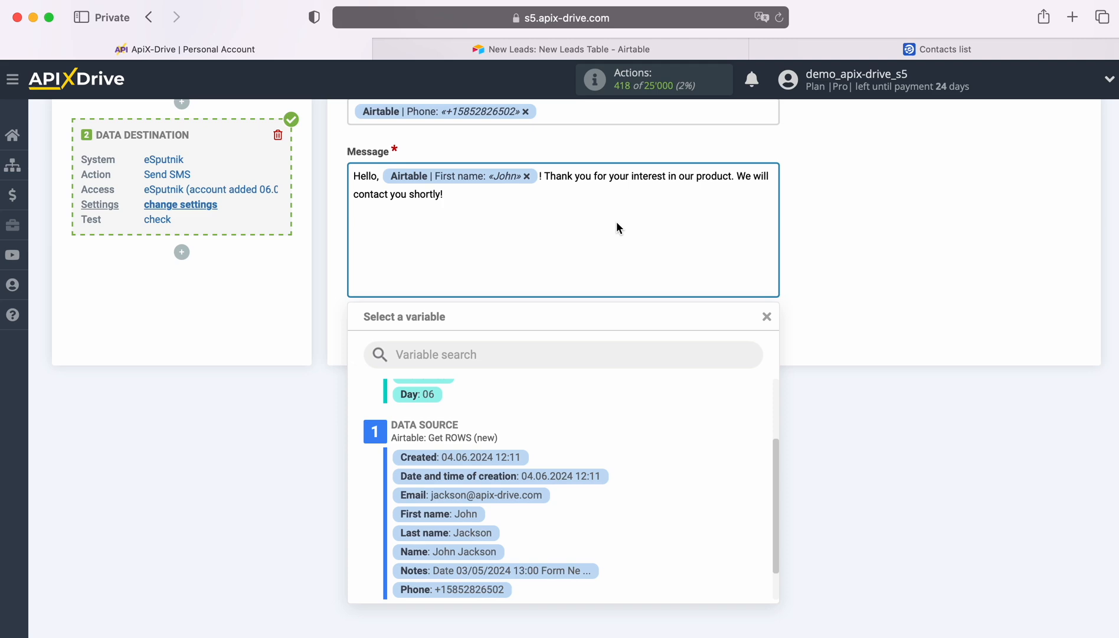
Save the Send SMS destination settings and send the test data to eSputnik.
{"action": "left_click", "coordinate": [811, 281]}
{"action": "scroll", "coordinate": [835, 294], "scroll_direction": "up", "scroll_amount": 3}
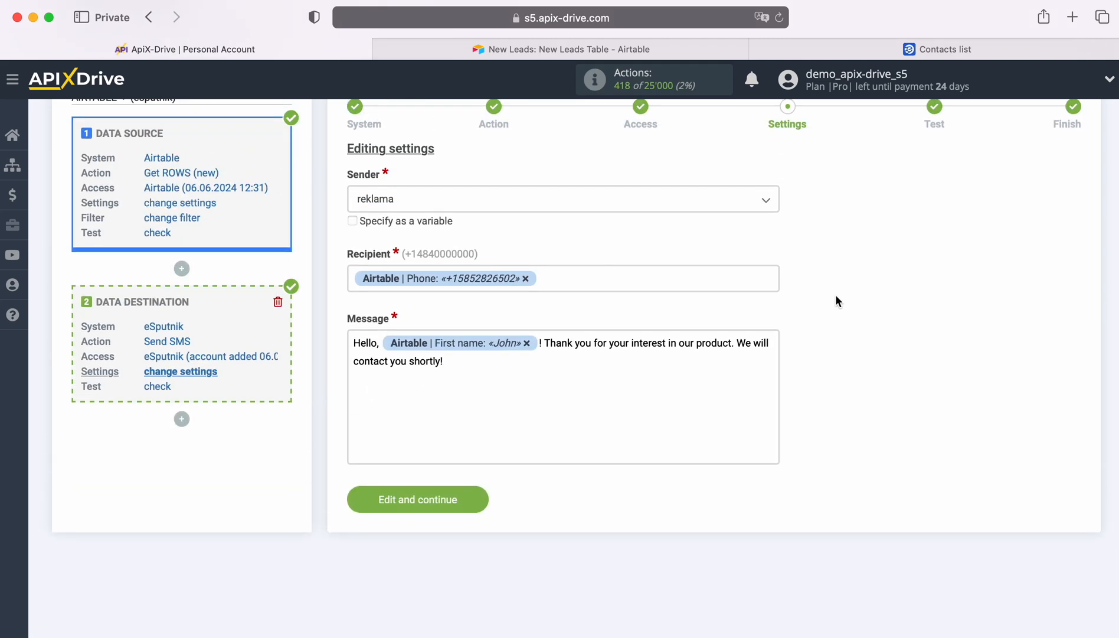
{"action": "left_click", "coordinate": [480, 496]}
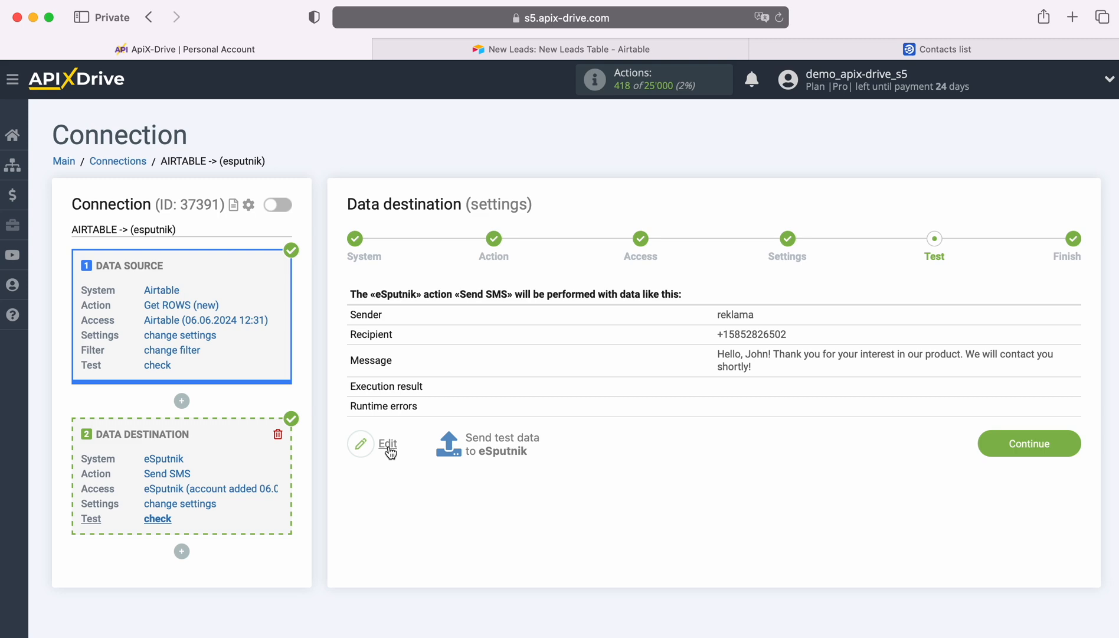
{"action": "left_click", "coordinate": [500, 442]}
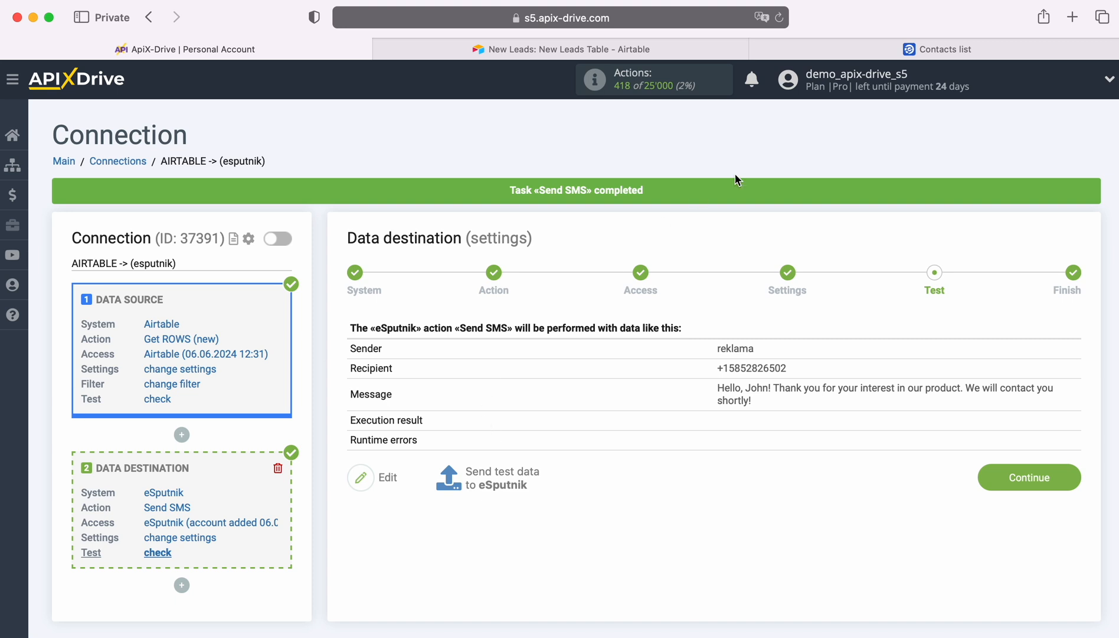
Switch to eSputnik, reload the contacts list, and check the new contact's activity for the test SMS.
{"action": "left_click", "coordinate": [909, 55]}
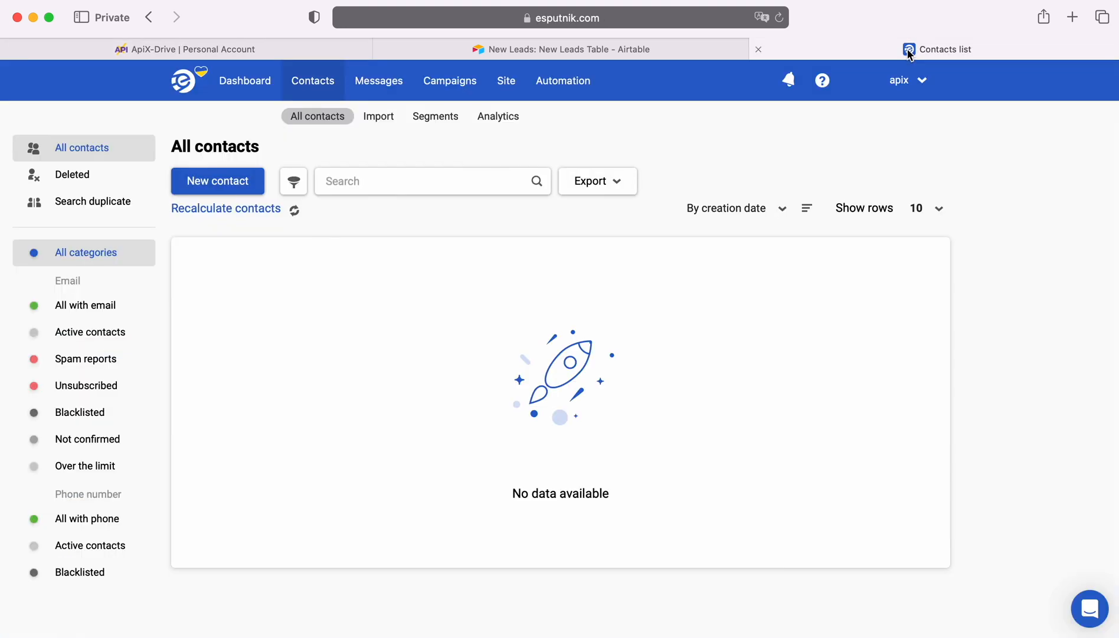
{"action": "left_click", "coordinate": [782, 19]}
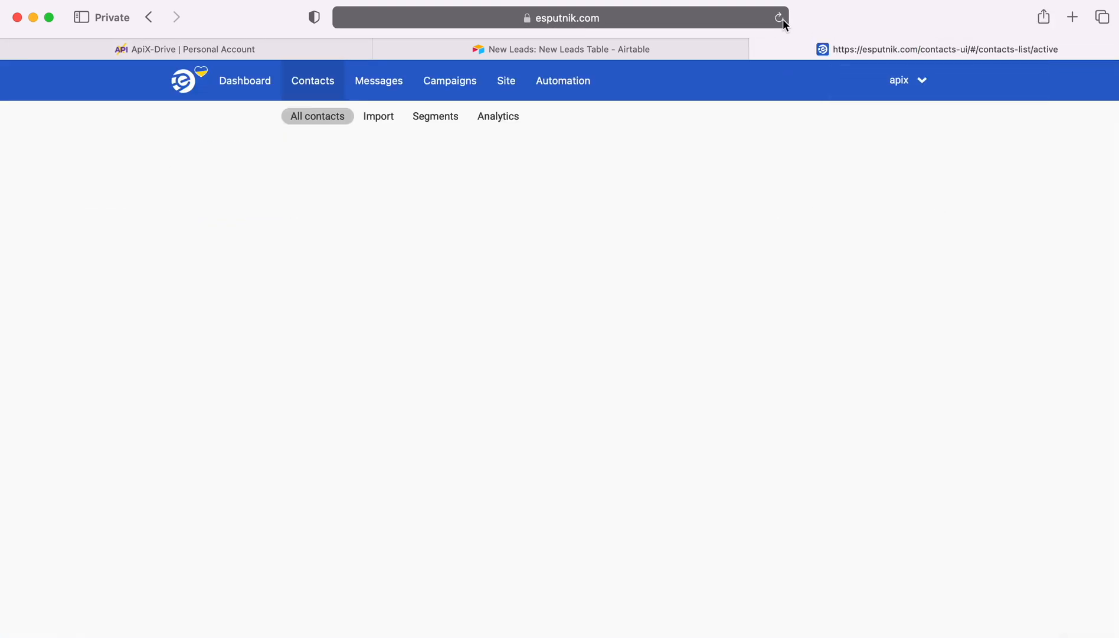
{"action": "left_click", "coordinate": [344, 276]}
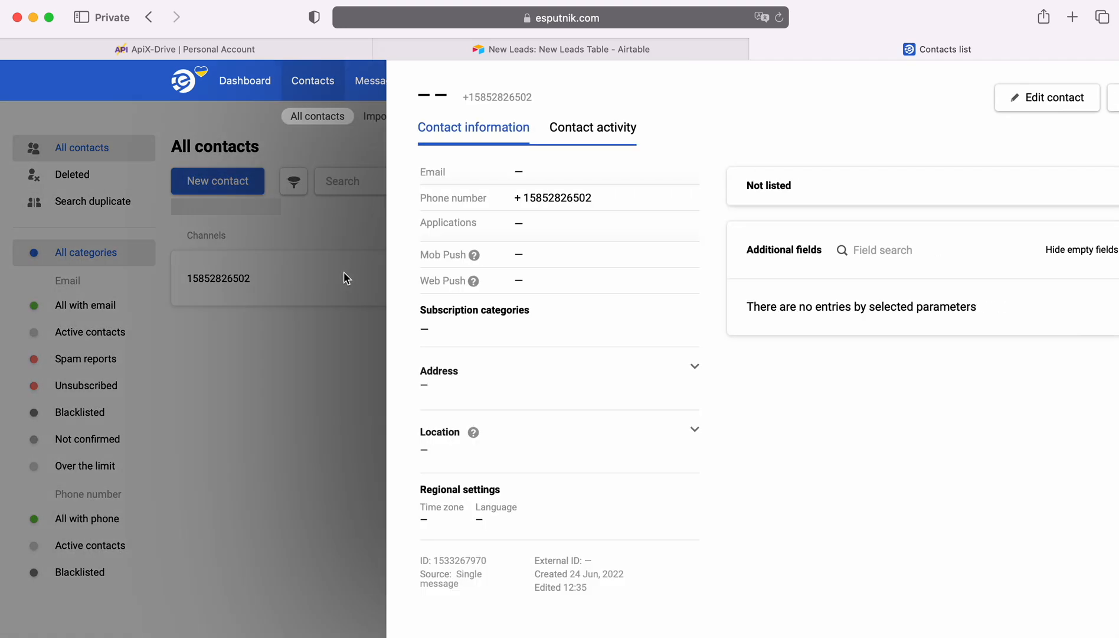
{"action": "left_click", "coordinate": [493, 135]}
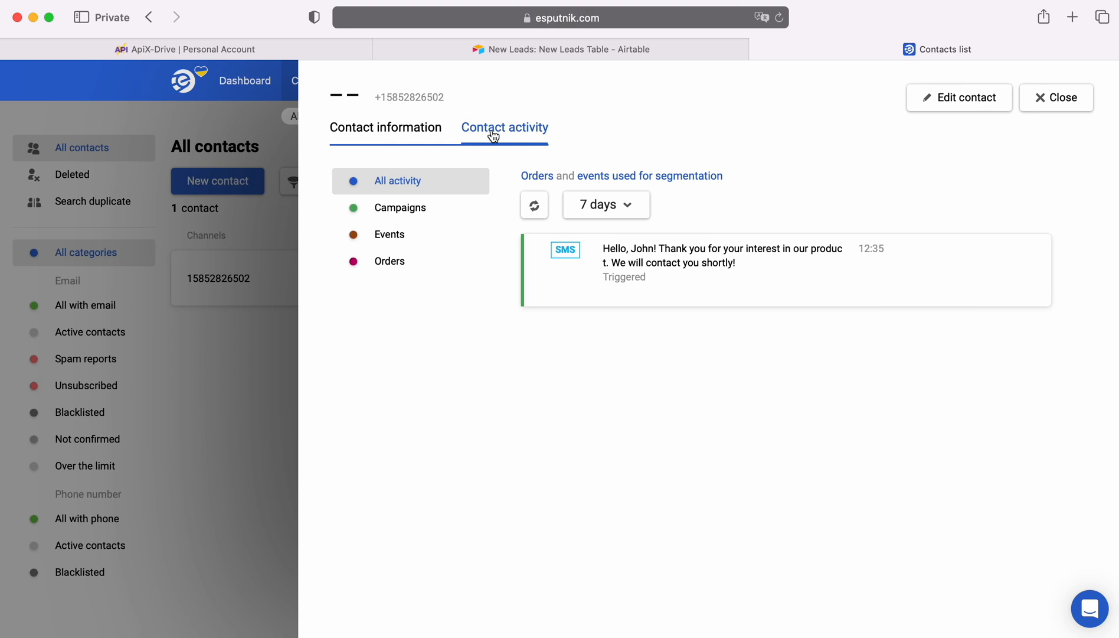
Return to ApiX-Drive, complete the data destination setup, and enable automatic updates for the connection.
{"action": "left_click", "coordinate": [207, 49]}
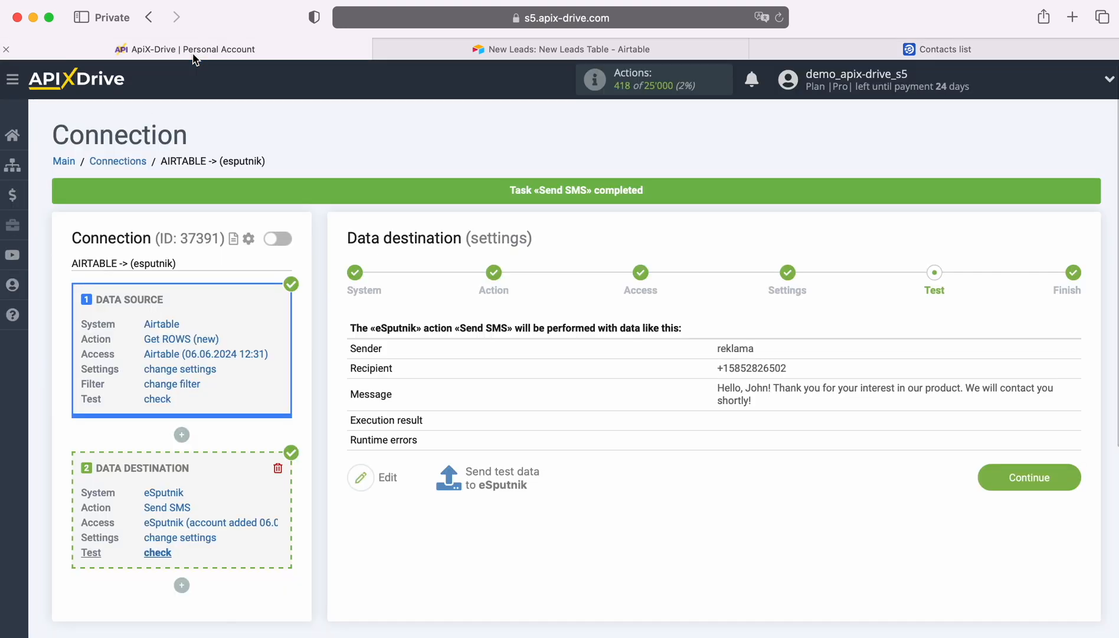
{"action": "left_click", "coordinate": [1069, 472]}
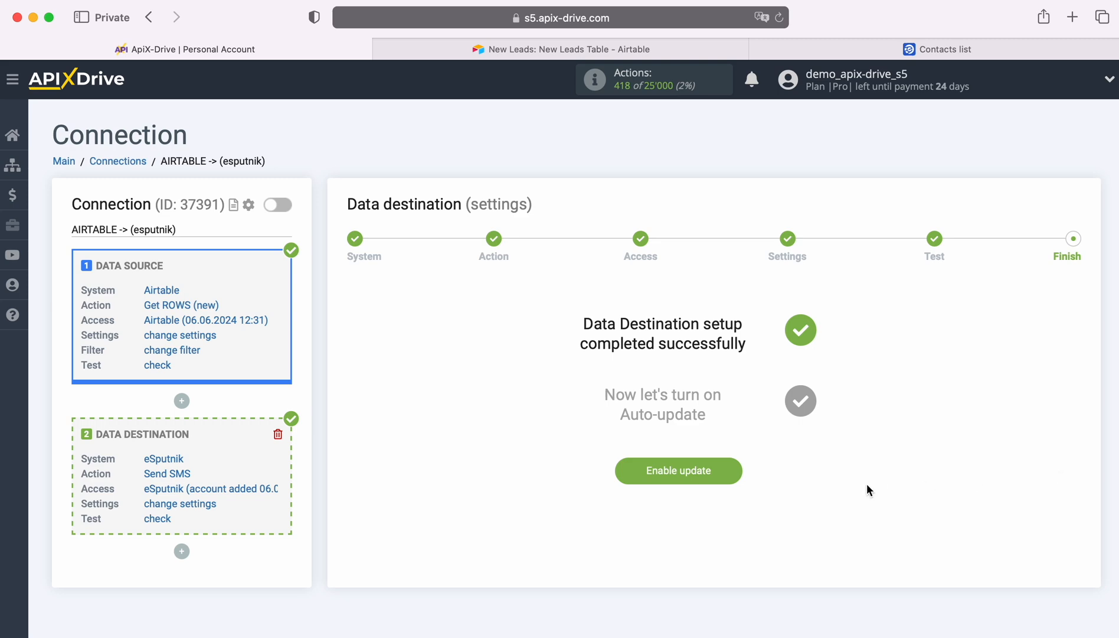
{"action": "left_click", "coordinate": [730, 469]}
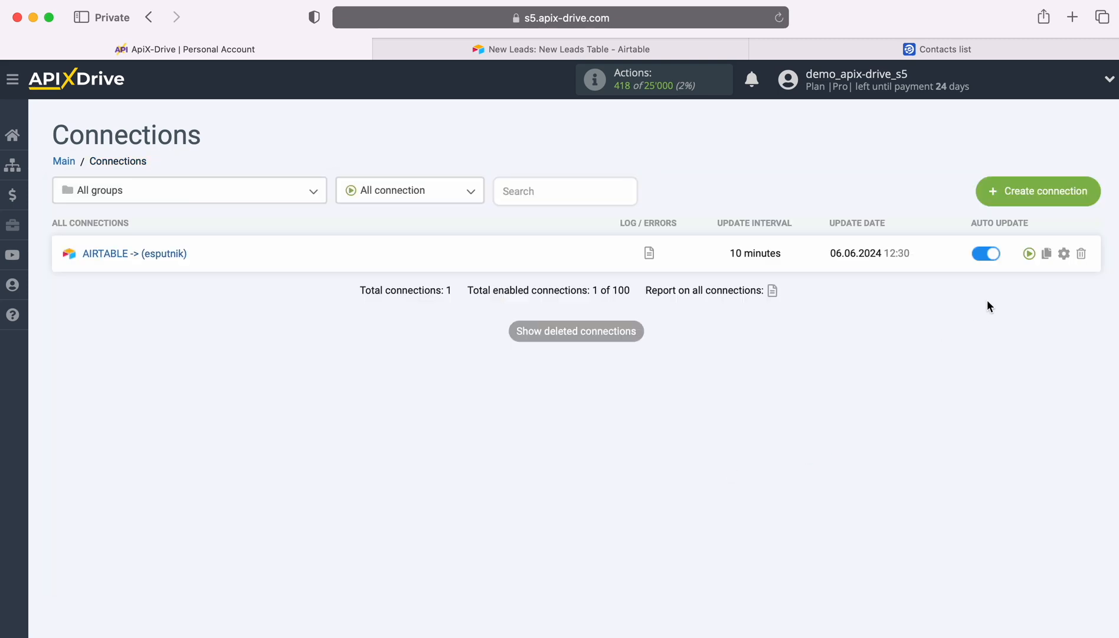
Set the update interval of the AIRTABLE -> (esputnik) connection to 5 minutes and save its setup.
{"action": "left_click", "coordinate": [1064, 254]}
{"action": "left_click", "coordinate": [647, 363]}
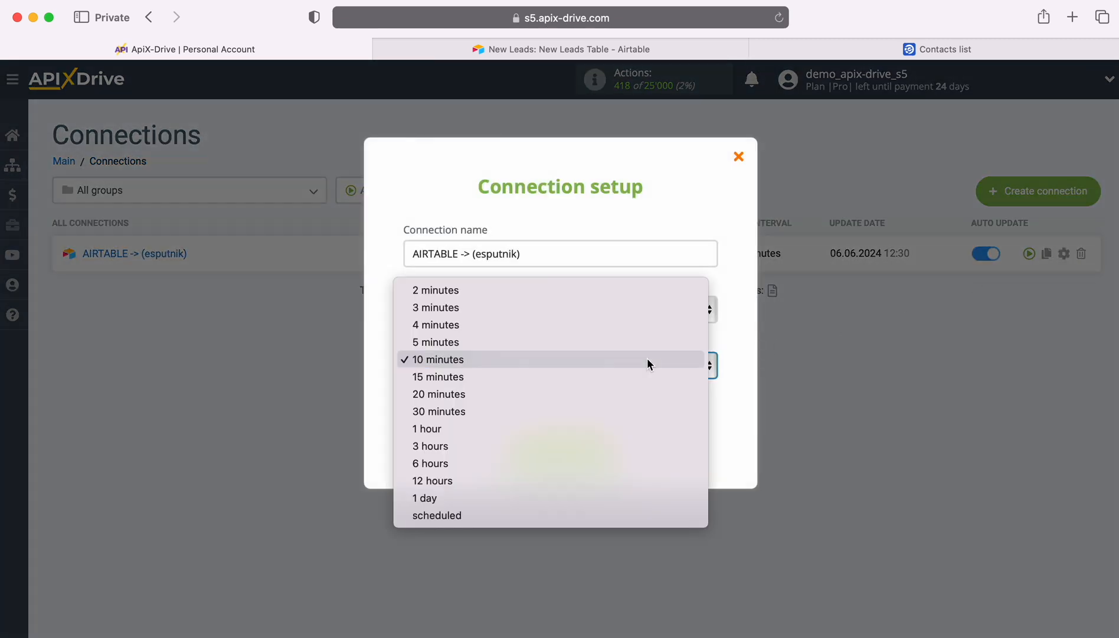
{"action": "left_click", "coordinate": [615, 343]}
{"action": "left_click", "coordinate": [614, 450]}
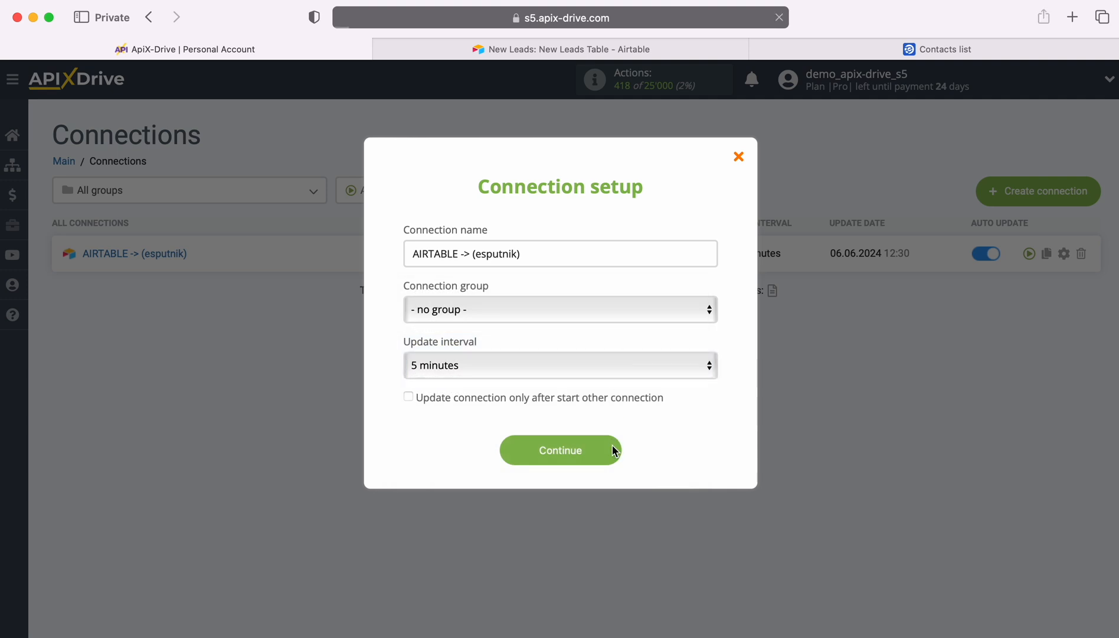